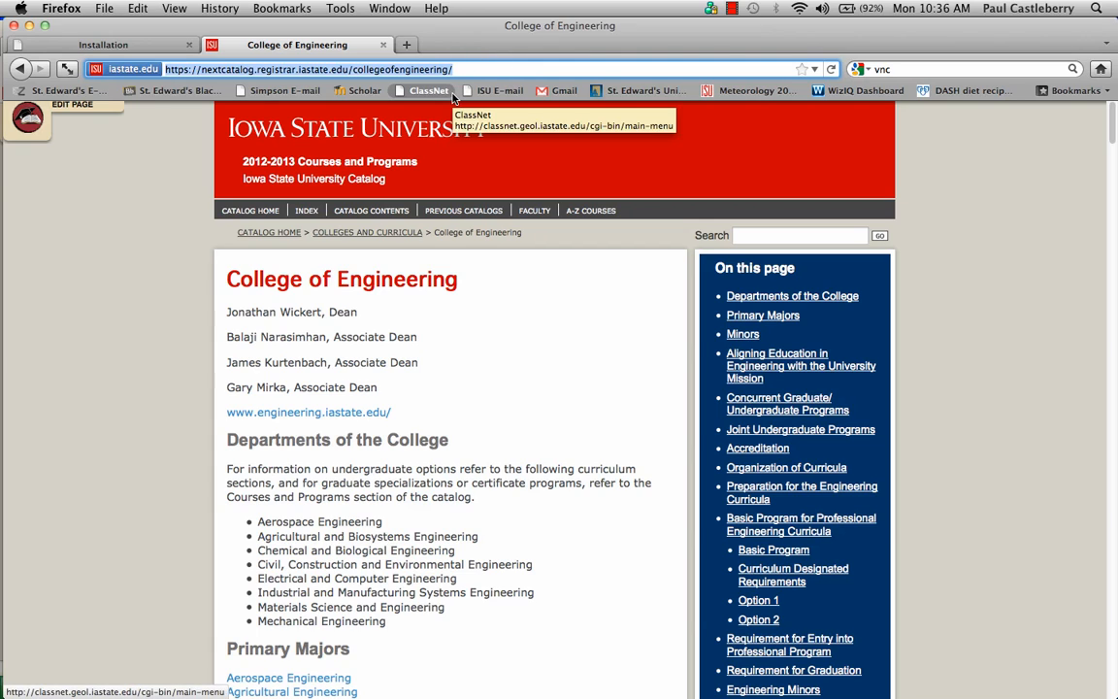
Turn on page editing for the College of Engineering catalog page and open its Page Body editor in an enlarged window
click(82, 112)
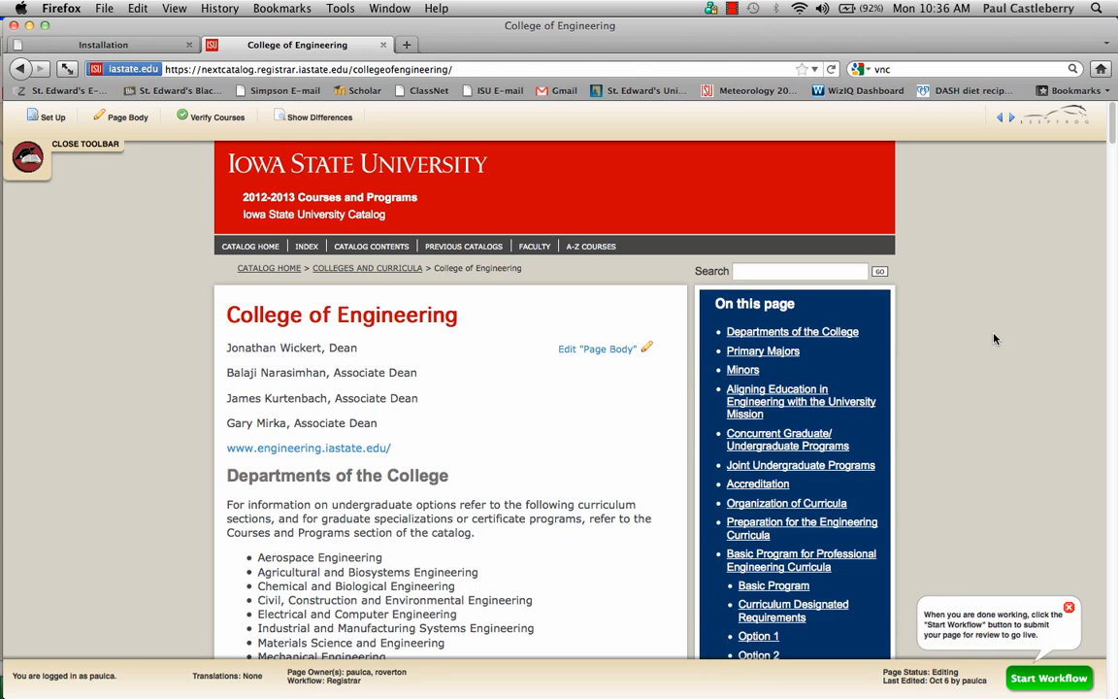
click(642, 350)
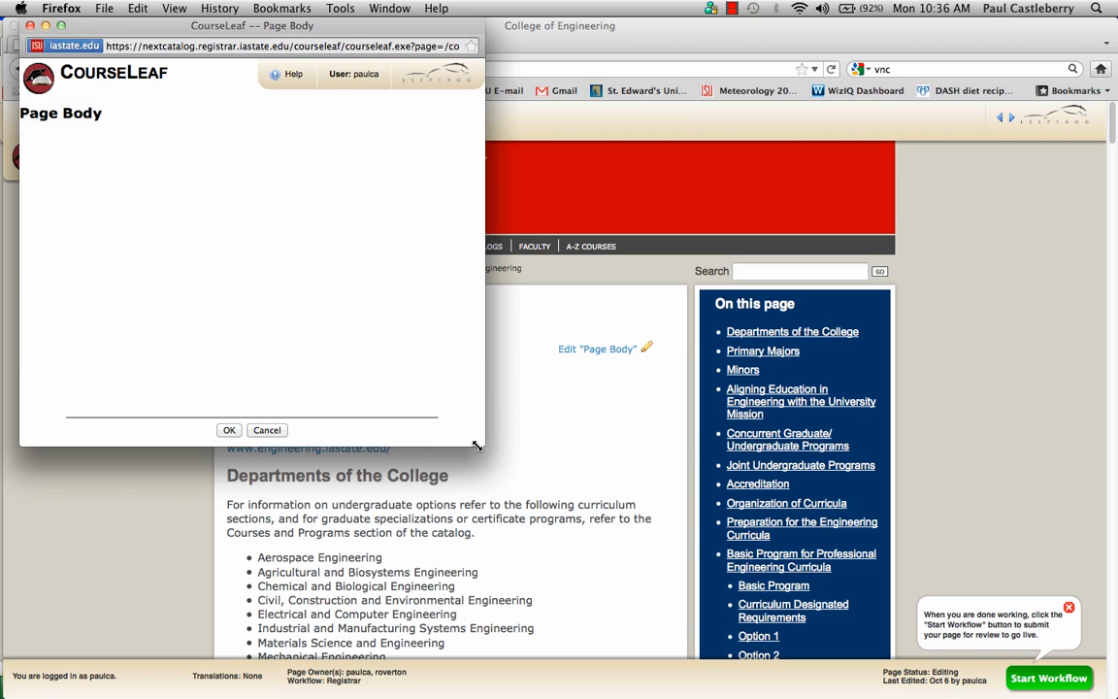
drag(476, 445, 912, 648)
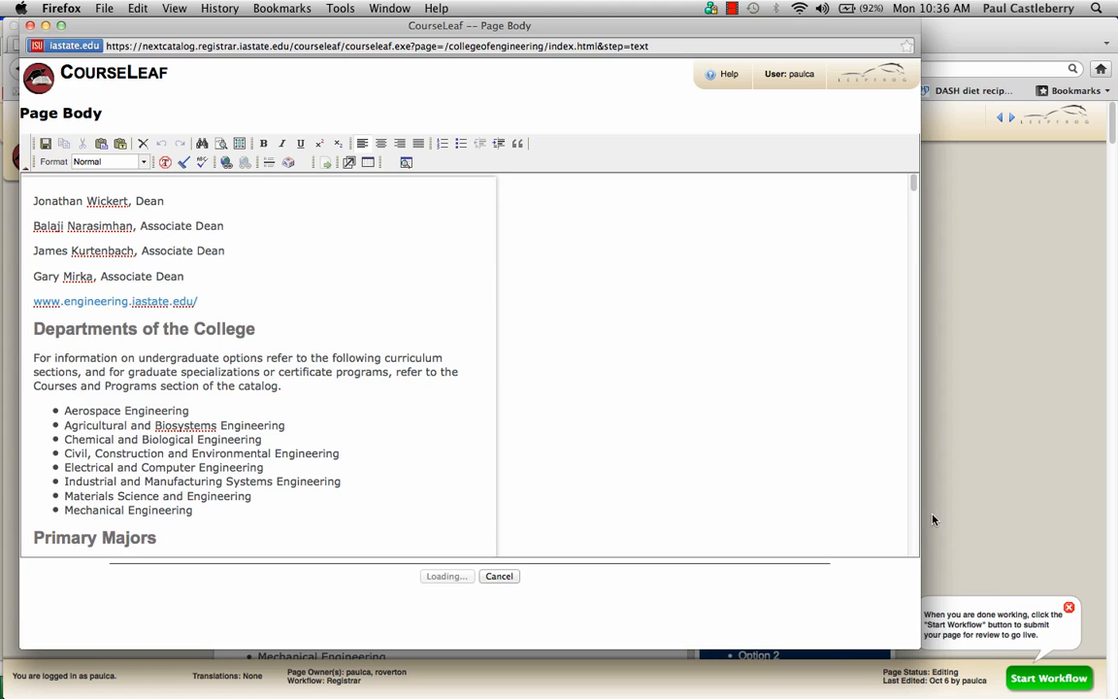
Look through the page body text down to the Special Programs section and close the editor without saving
scroll(912, 524, down, 20)
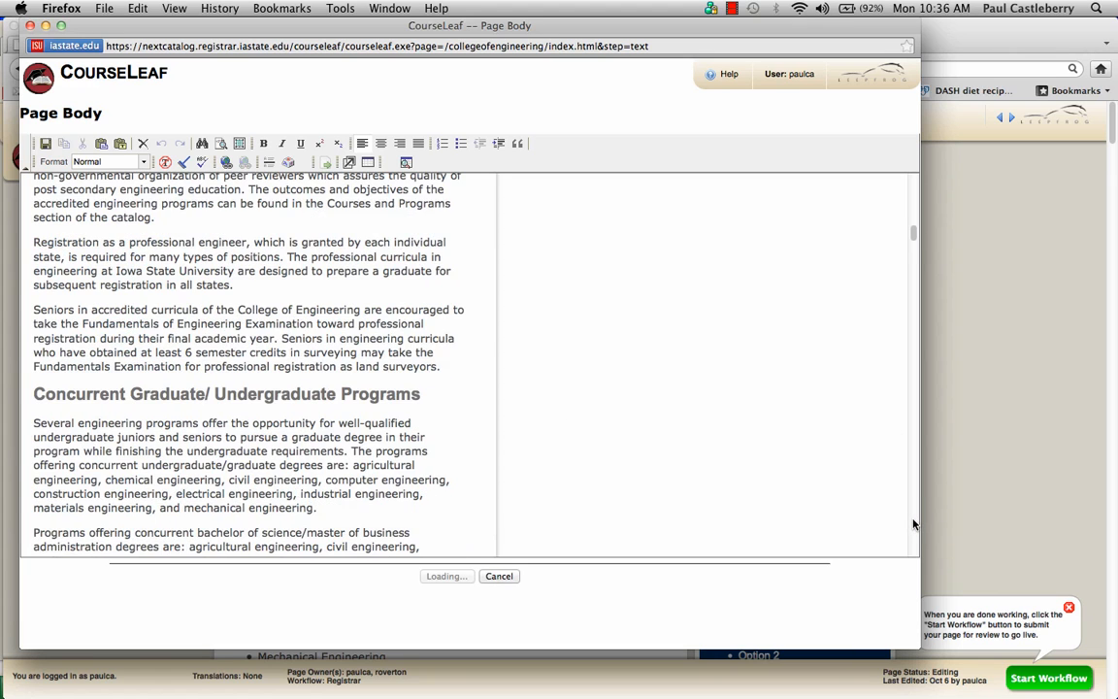
scroll(912, 524, down, 20)
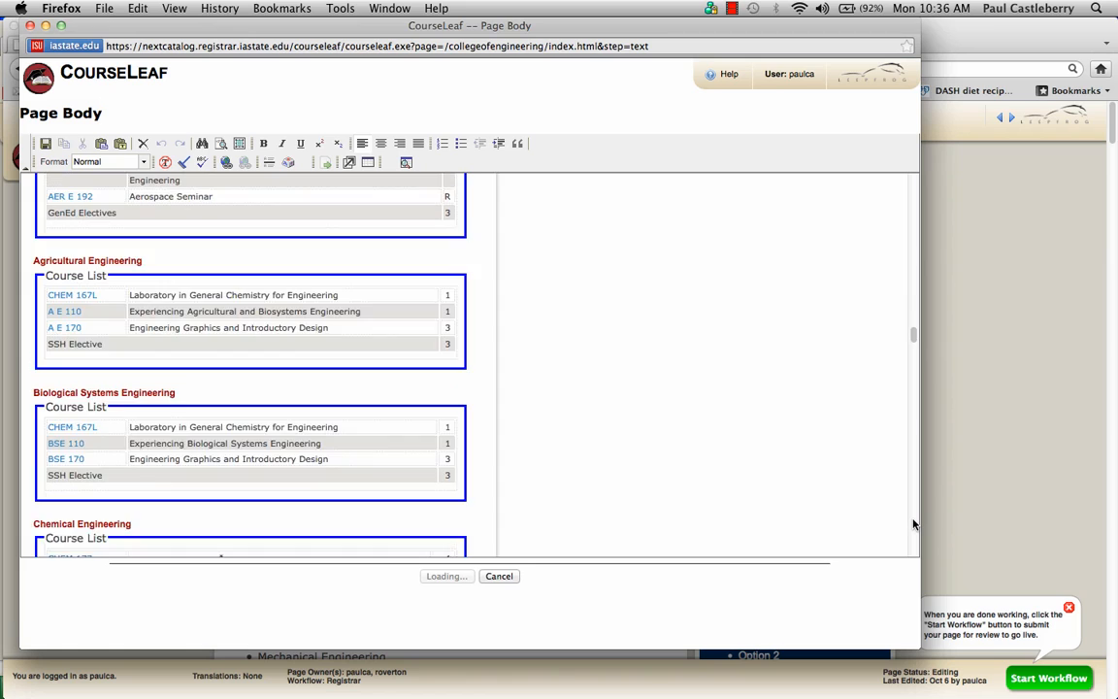
scroll(912, 524, down, 20)
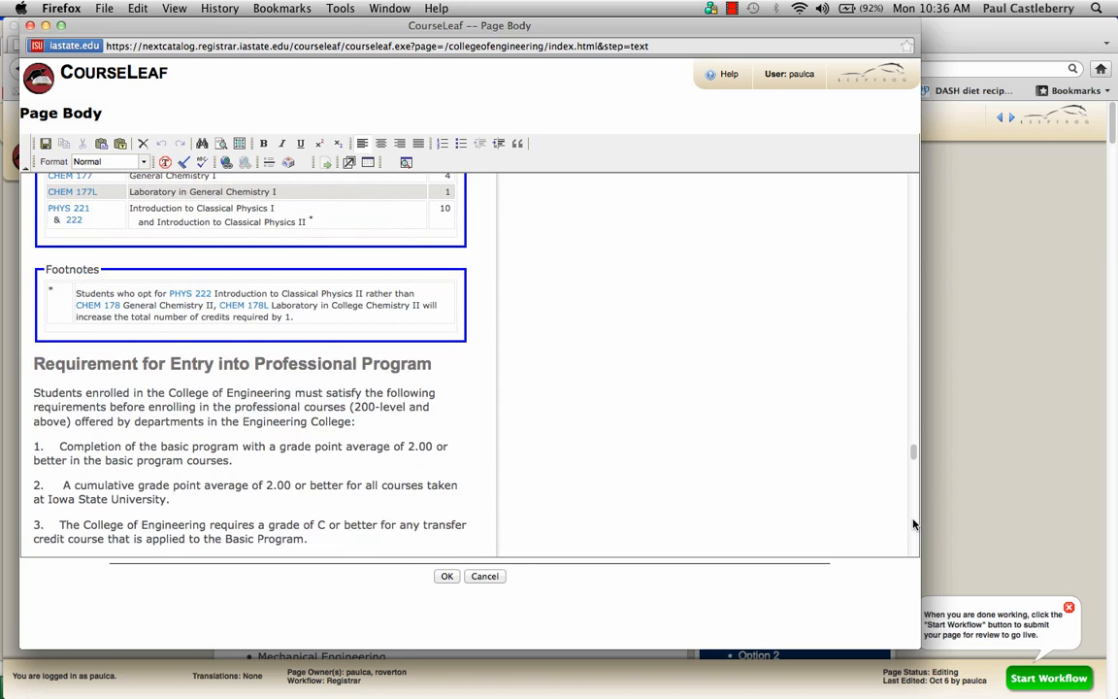
scroll(911, 524, down, 15)
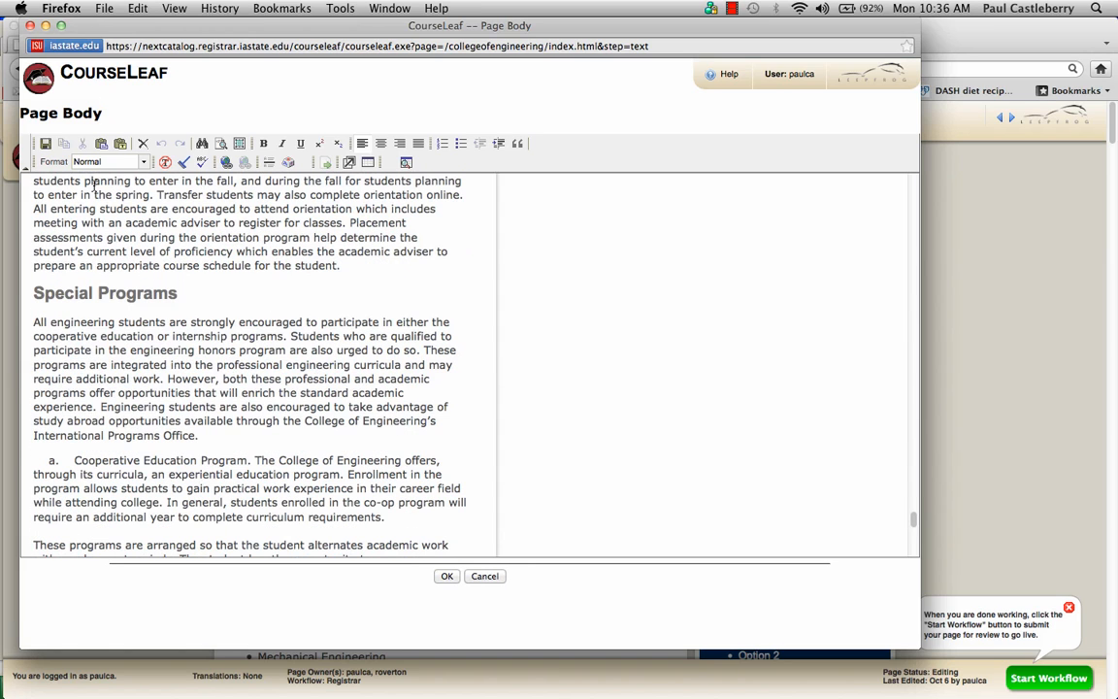
click(30, 25)
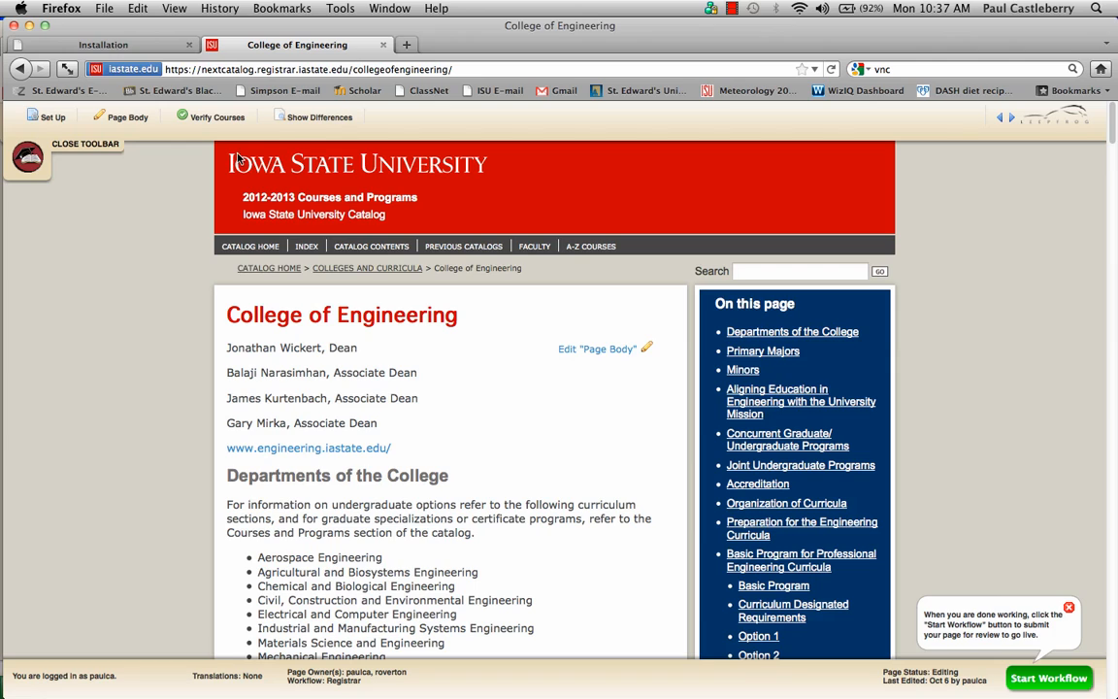
Show the page's differences in an enlarged window, review the marked additions and deletions through Advising System, and close it
click(317, 119)
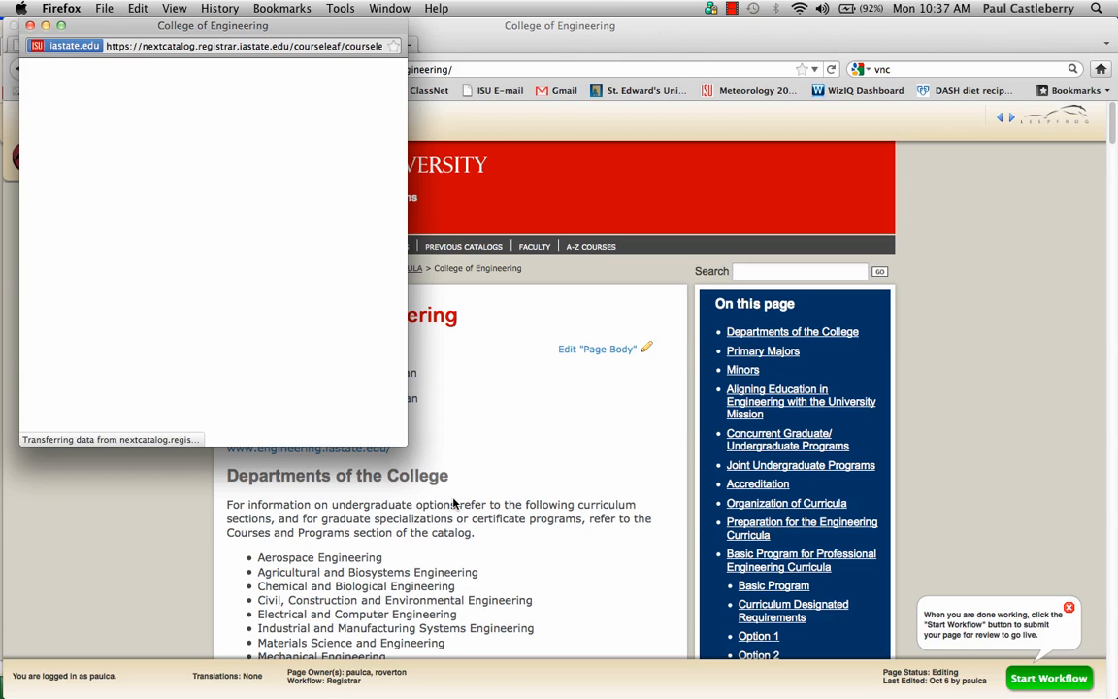
drag(471, 468, 866, 695)
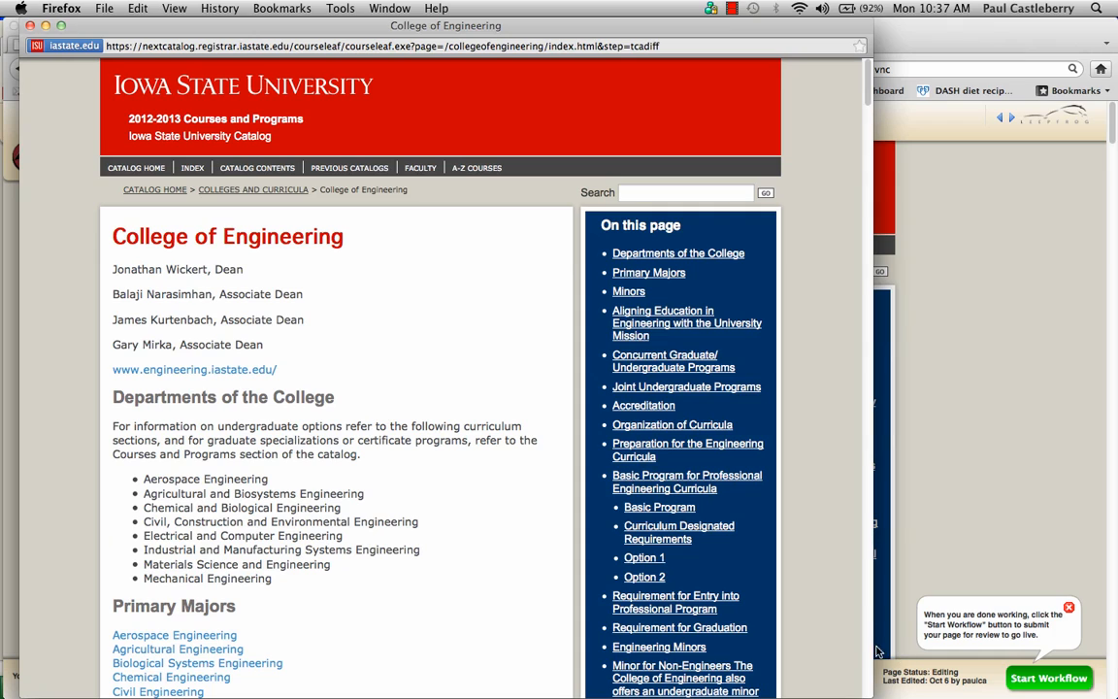
scroll(867, 650, down, 15)
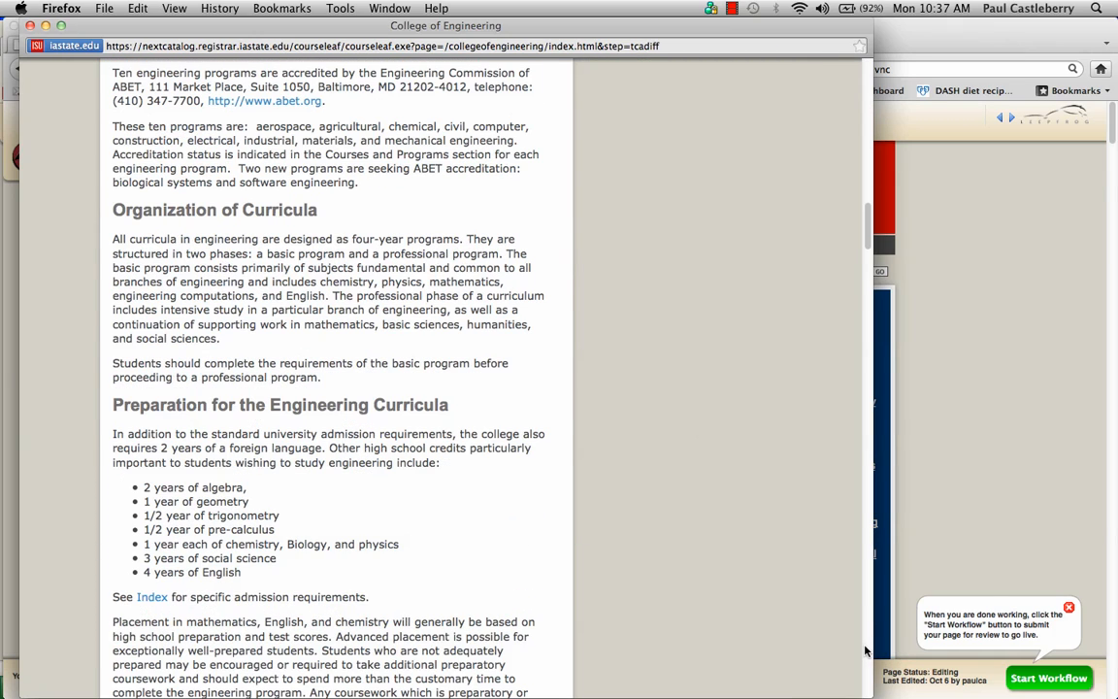
scroll(865, 650, down, 10)
scroll(866, 650, down, 20)
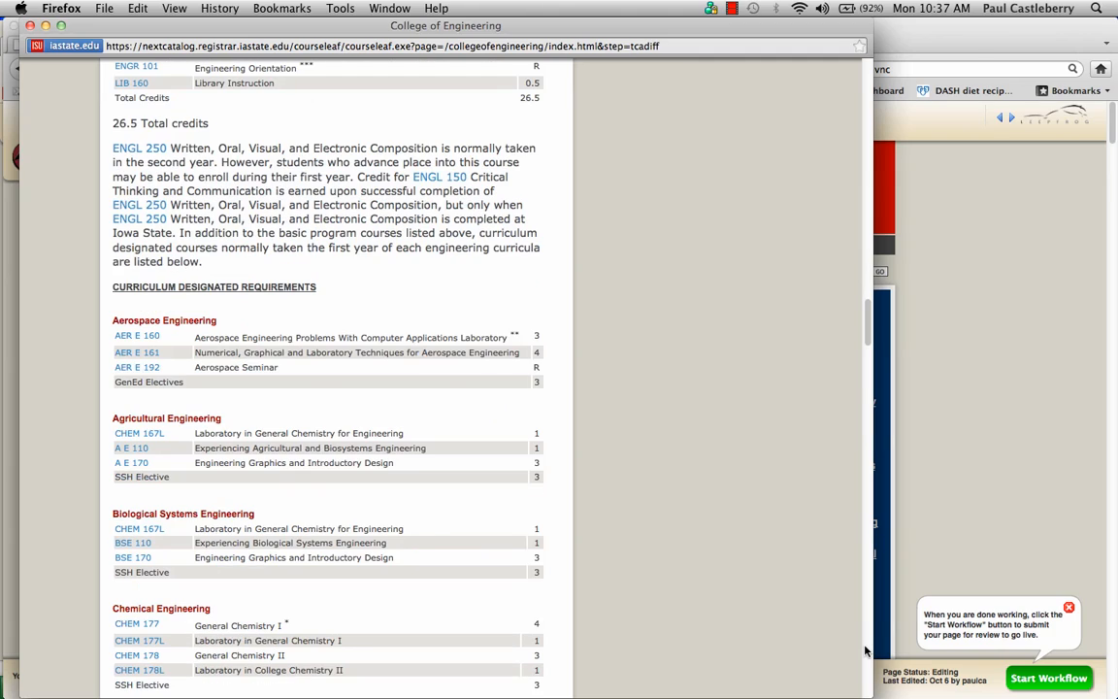
scroll(867, 650, down, 15)
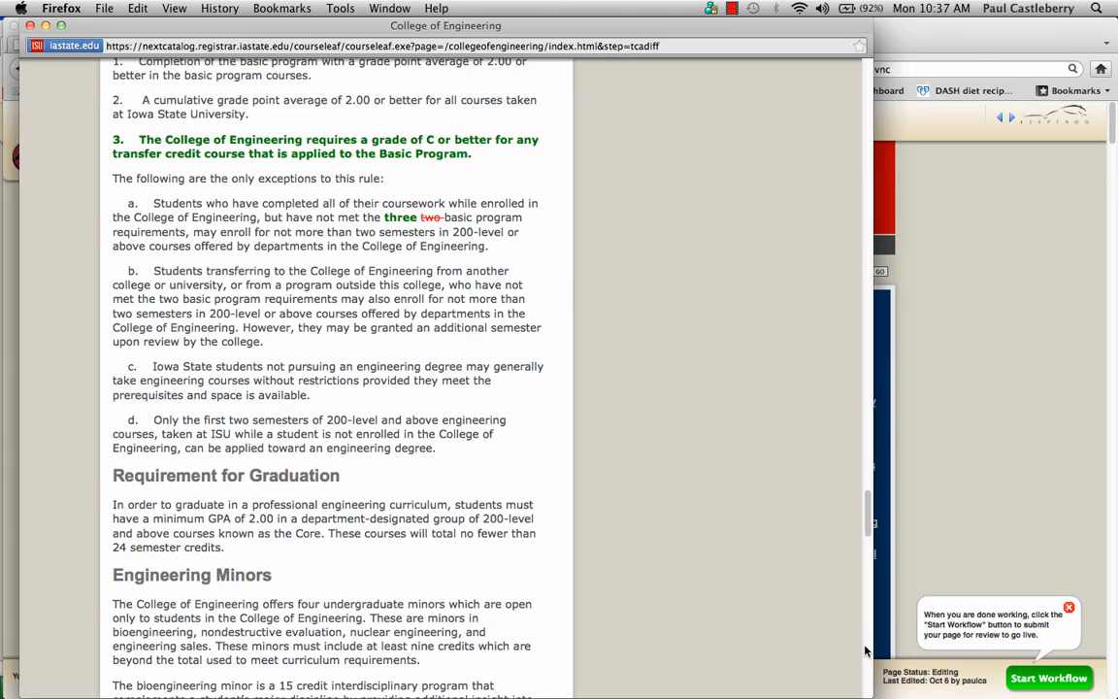
scroll(866, 650, down, 15)
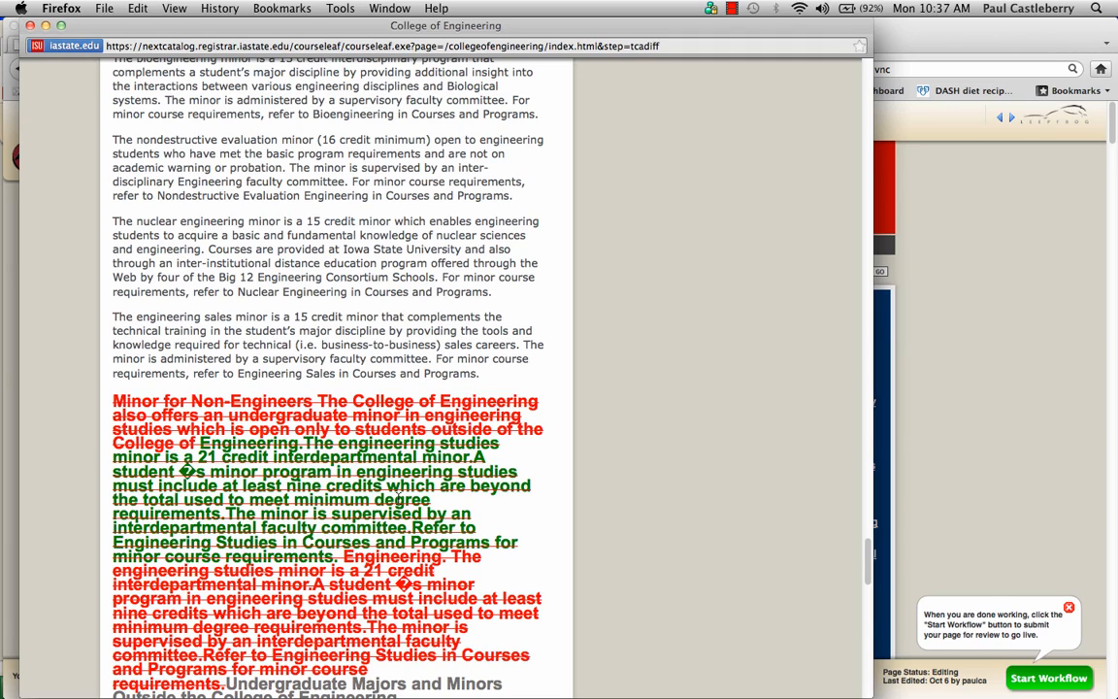
click(870, 679)
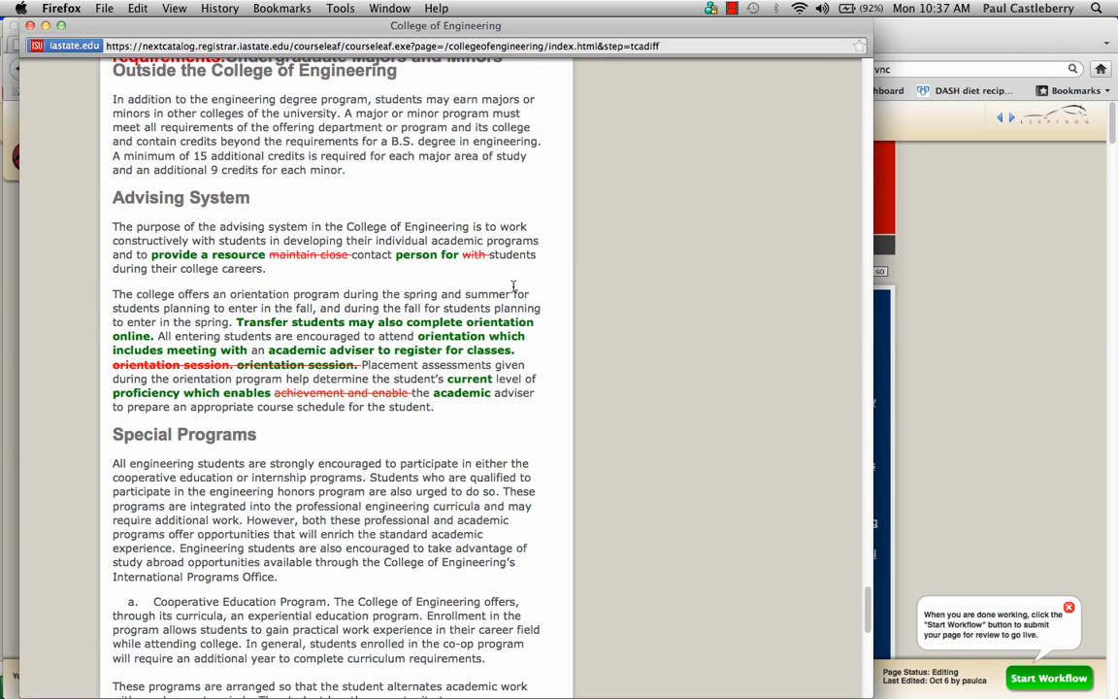
click(866, 70)
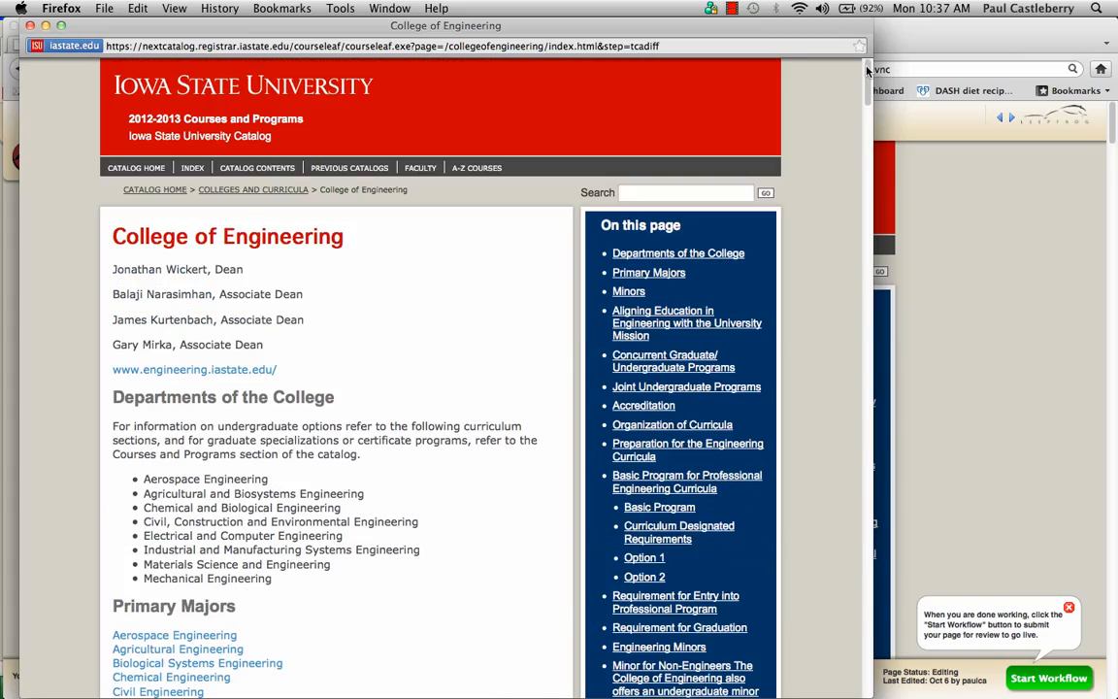
click(30, 25)
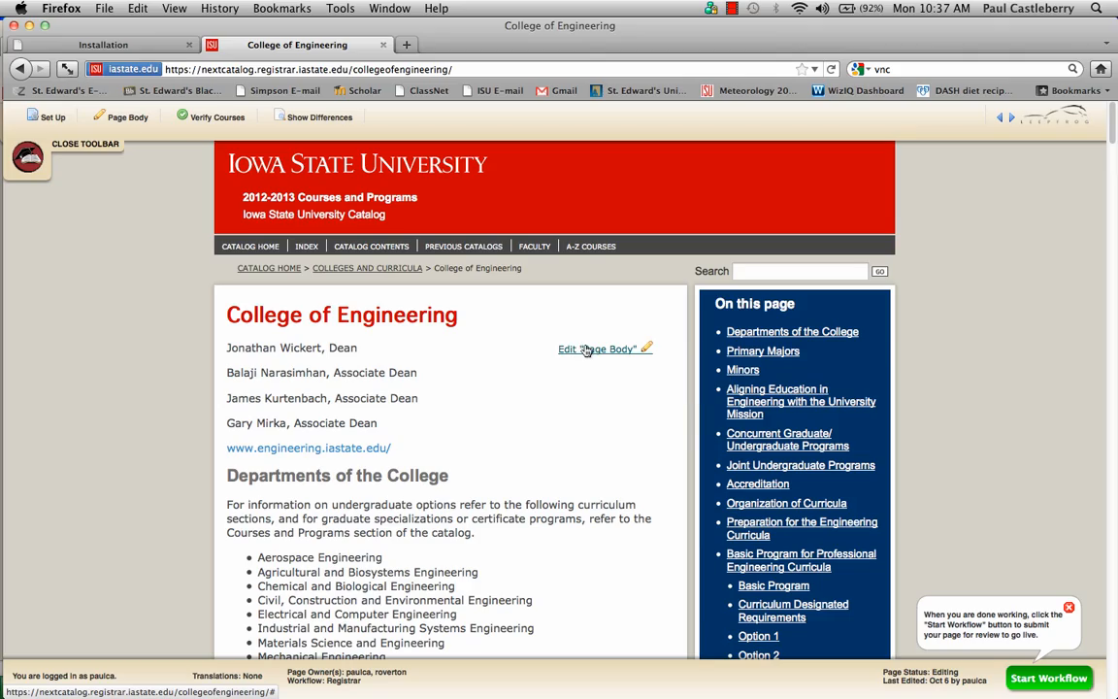
Reopen the Page Body editor for the College of Engineering page in an enlarged window
scroll(1005, 349, down, 15)
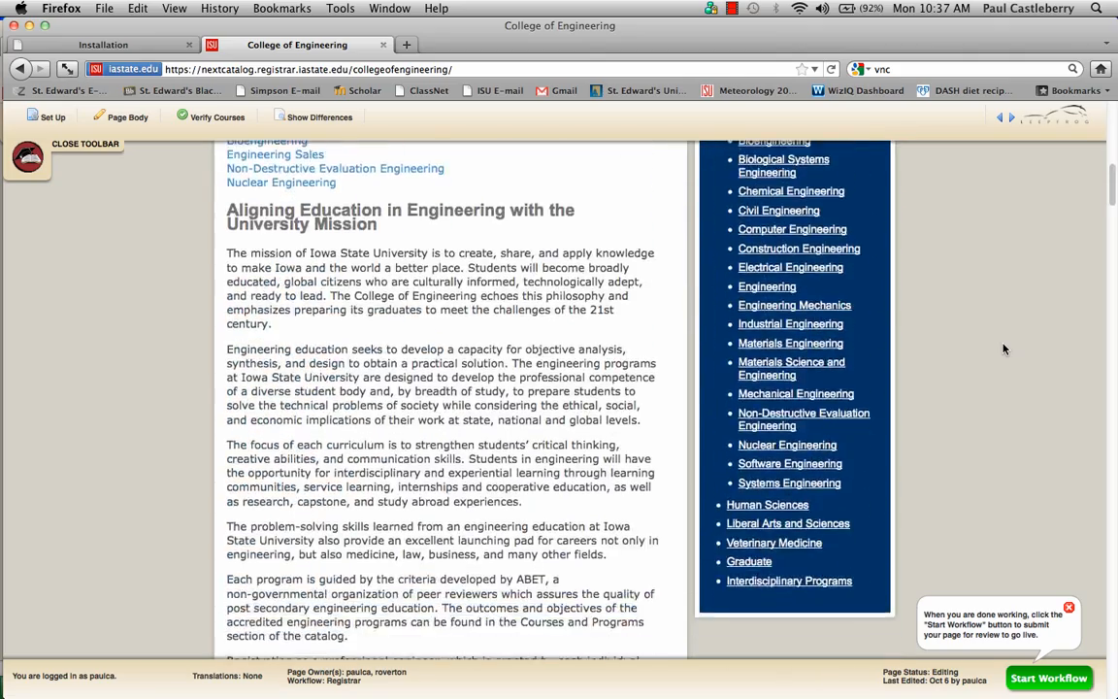
scroll(1004, 349, down, 20)
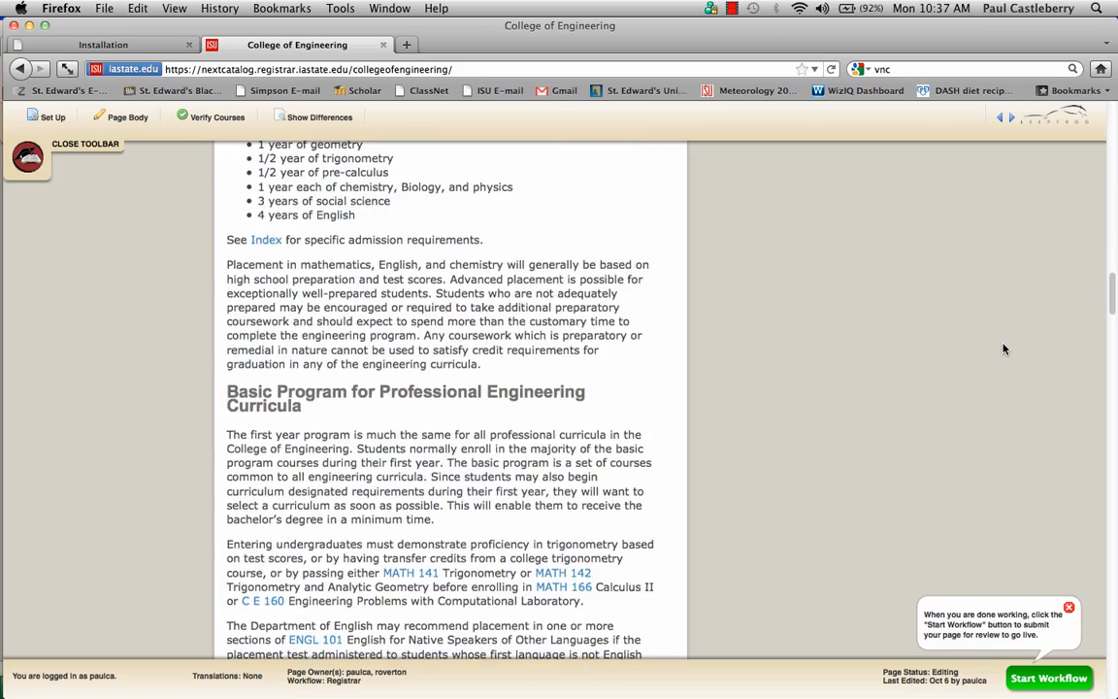
scroll(1004, 349, up, 10)
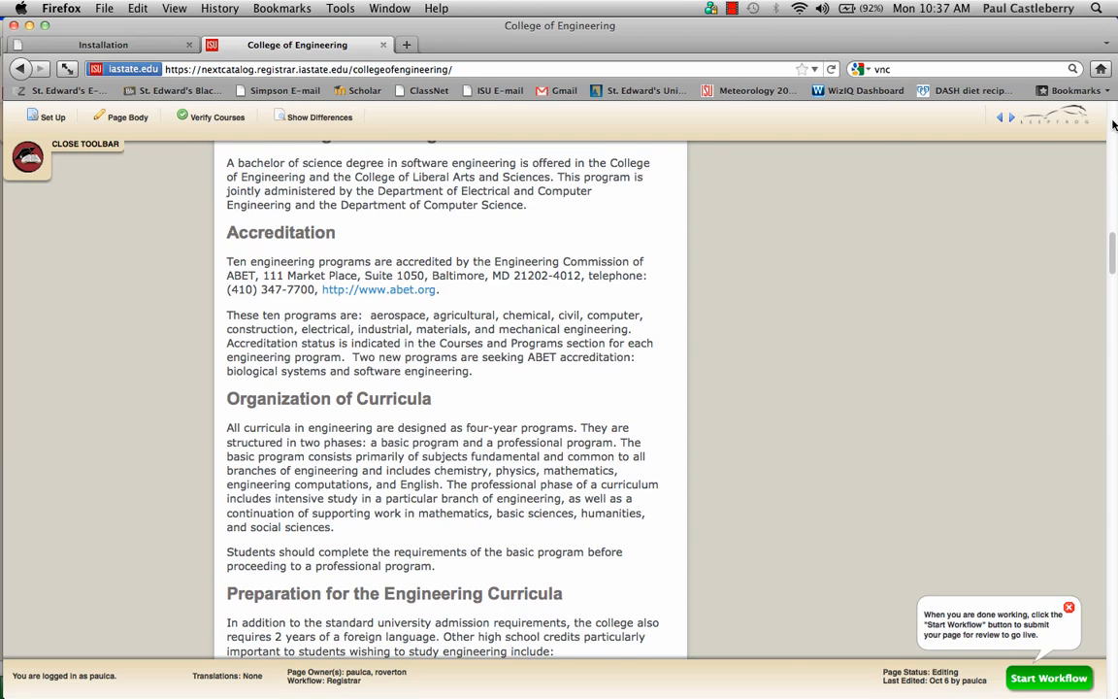
scroll(1113, 124, up, 15)
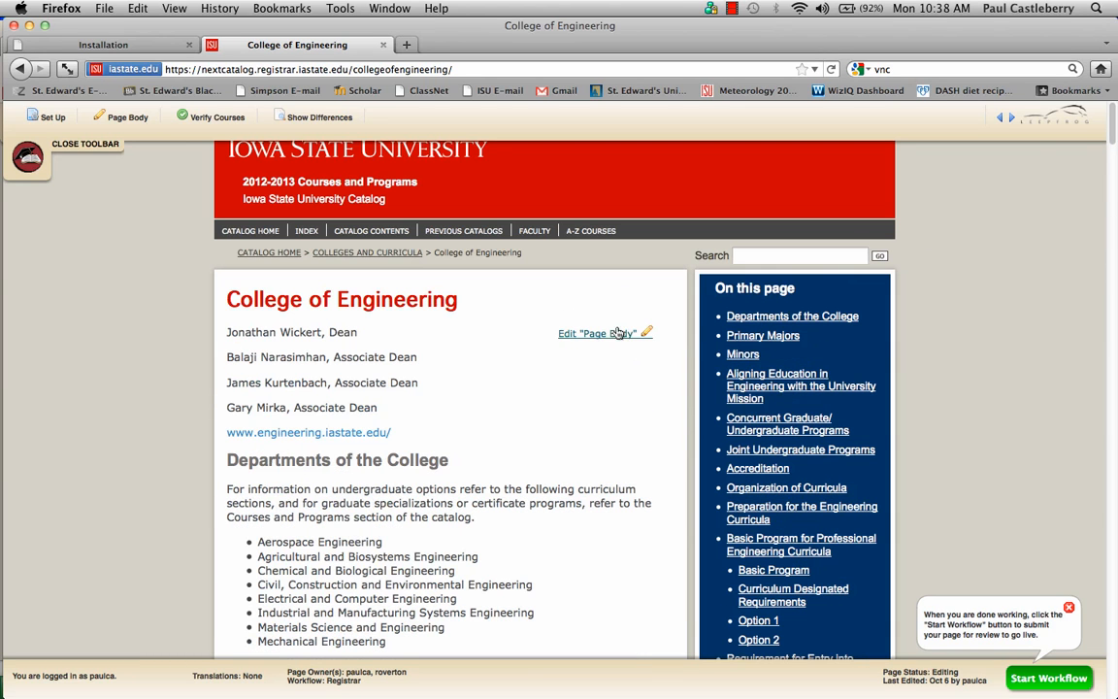
click(618, 333)
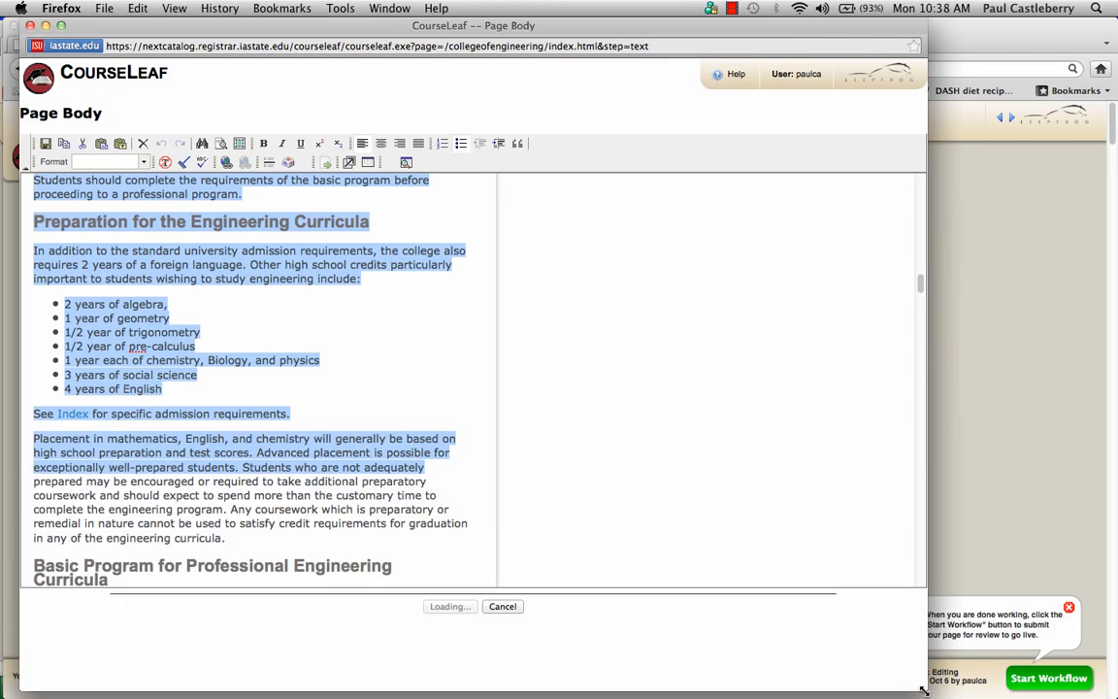
Examine the course lists, inline course references and Accreditation section in the page body, and close the editor without saving
scroll(781, 491, down, 5)
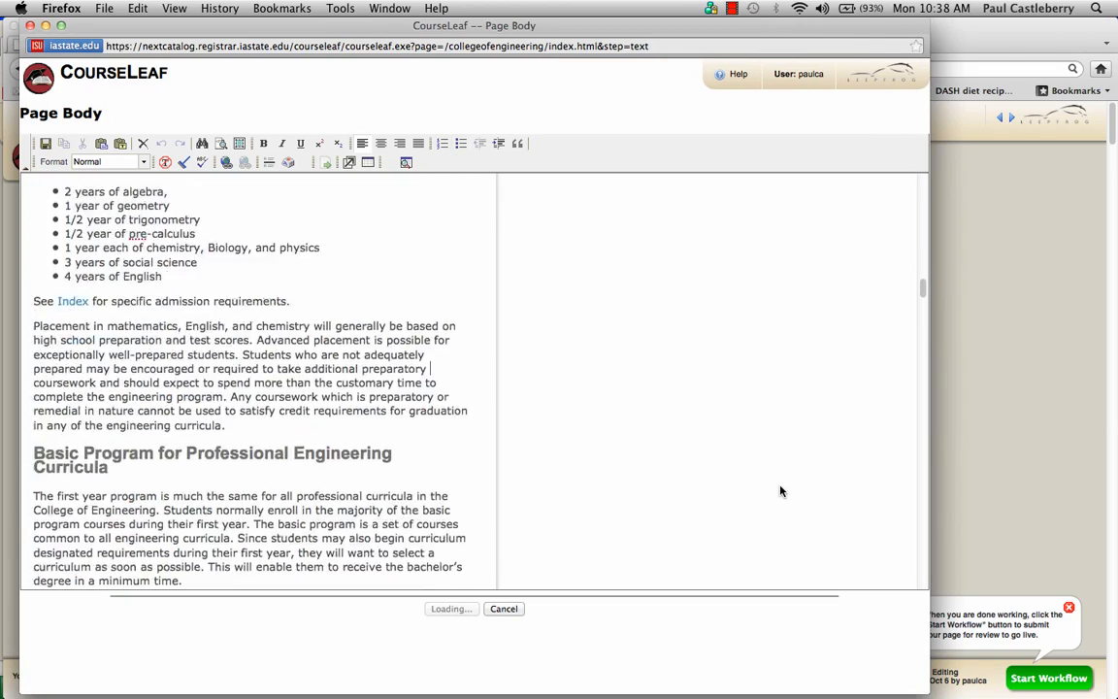
scroll(781, 491, down, 20)
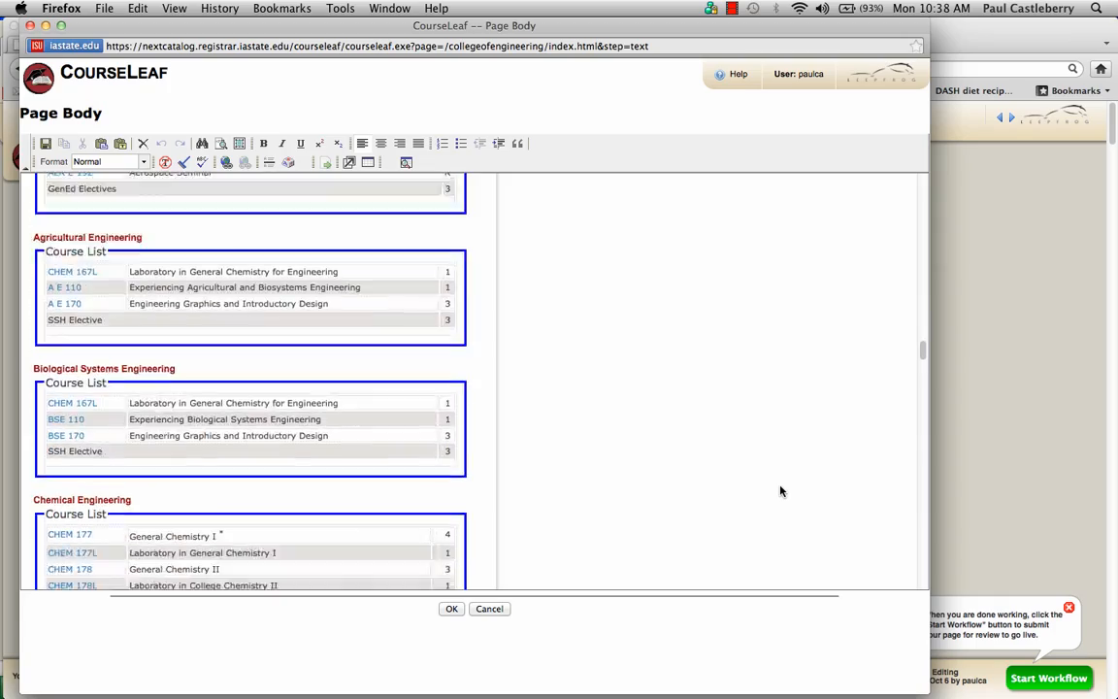
scroll(781, 491, down, 20)
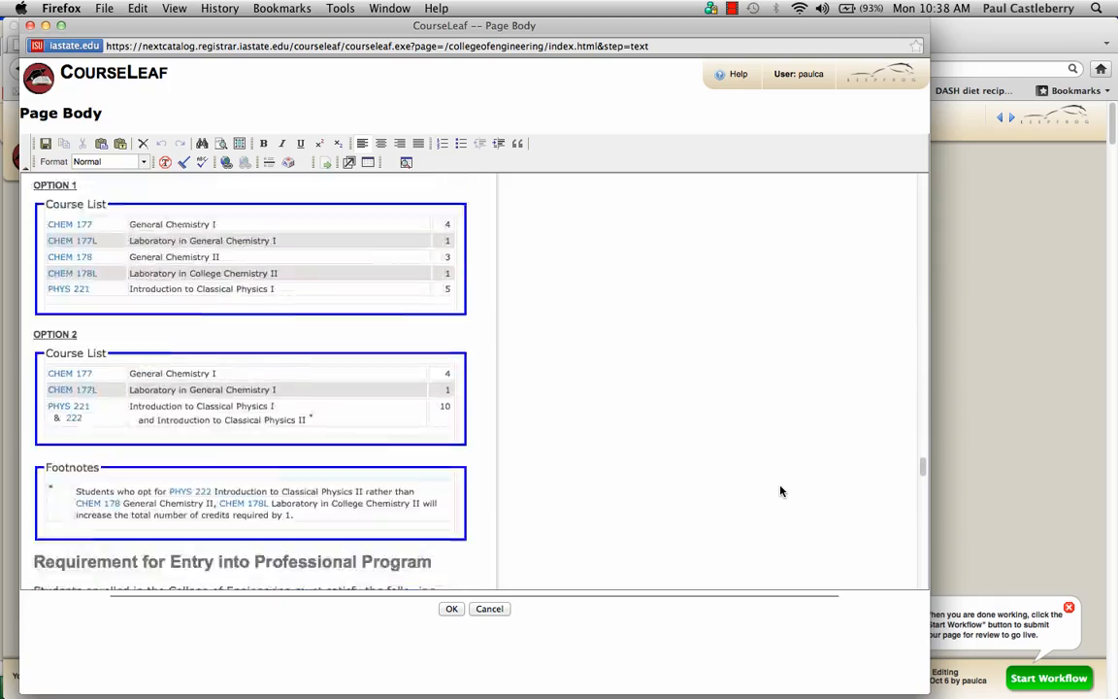
scroll(781, 491, up, 20)
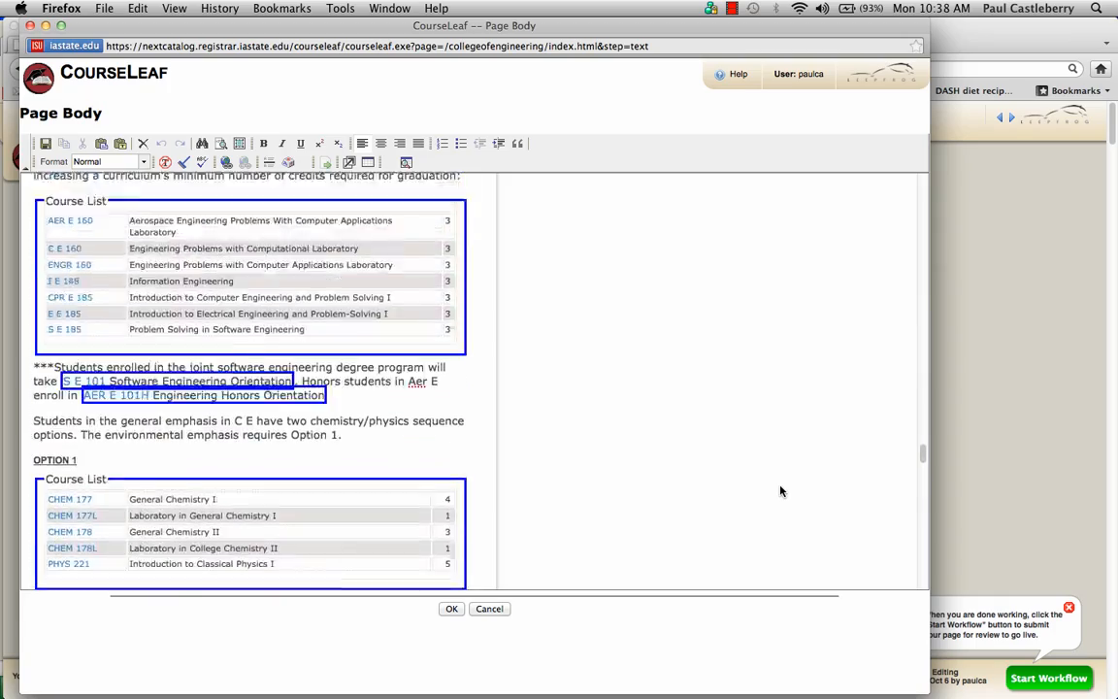
scroll(781, 491, up, 20)
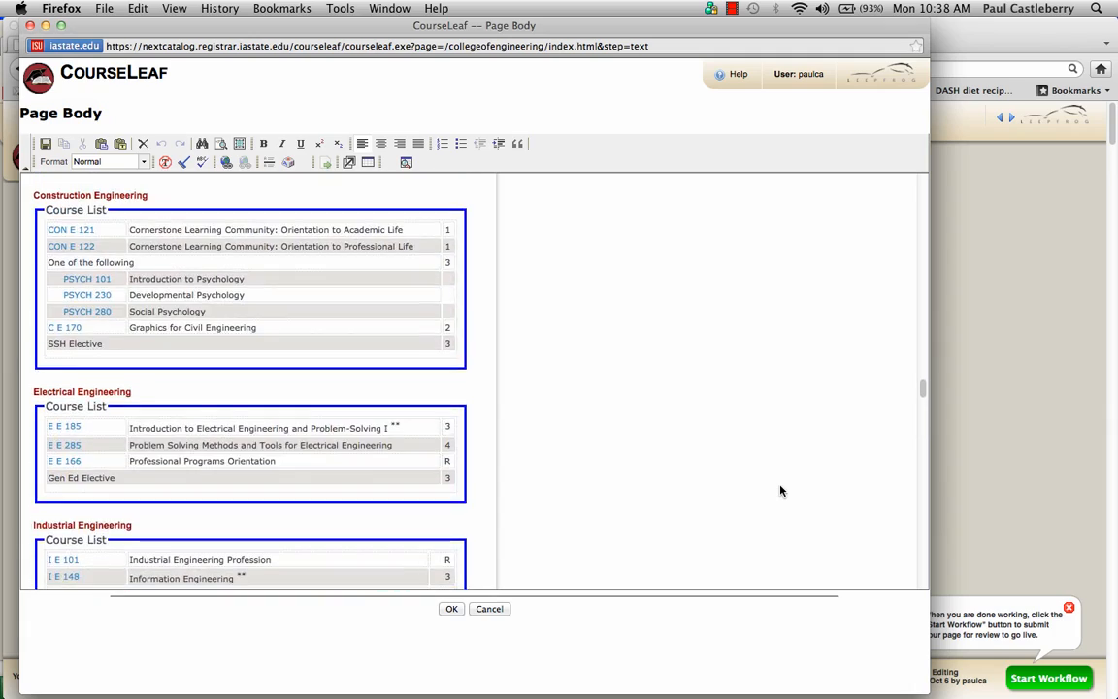
scroll(781, 491, up, 20)
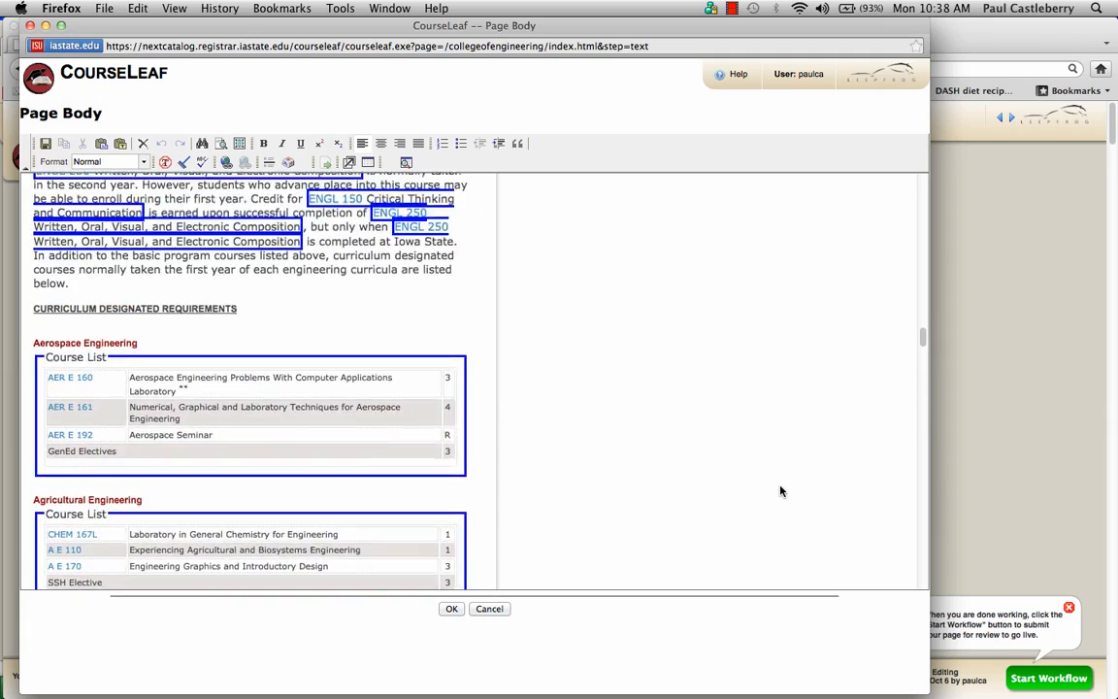
scroll(781, 491, up, 20)
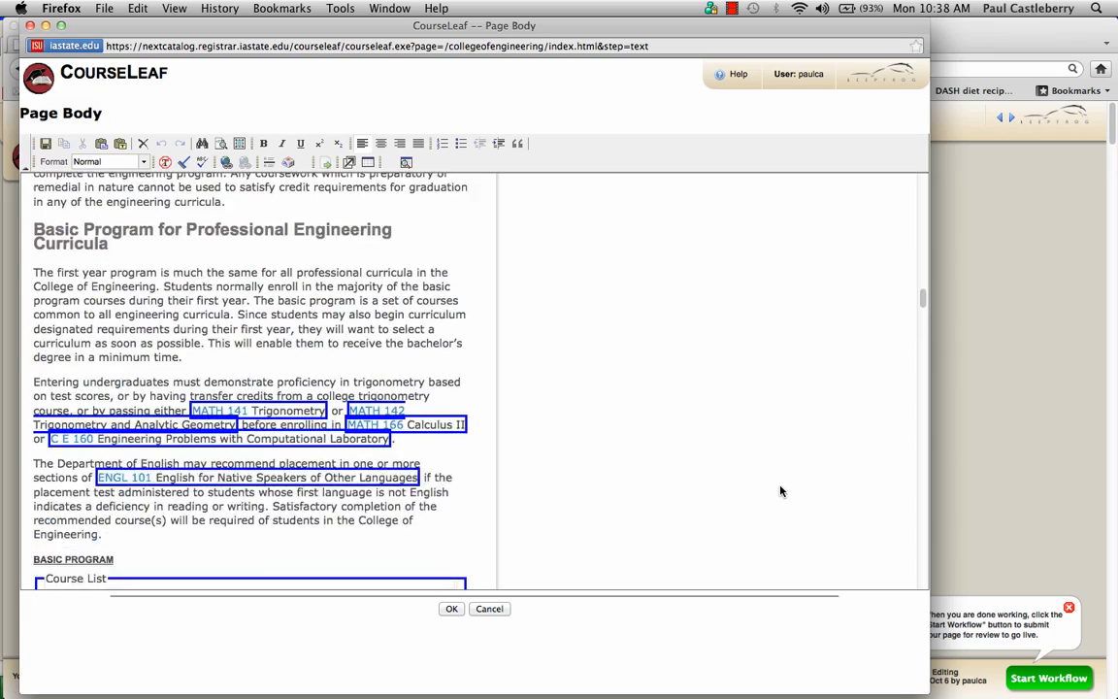
scroll(781, 491, up, 20)
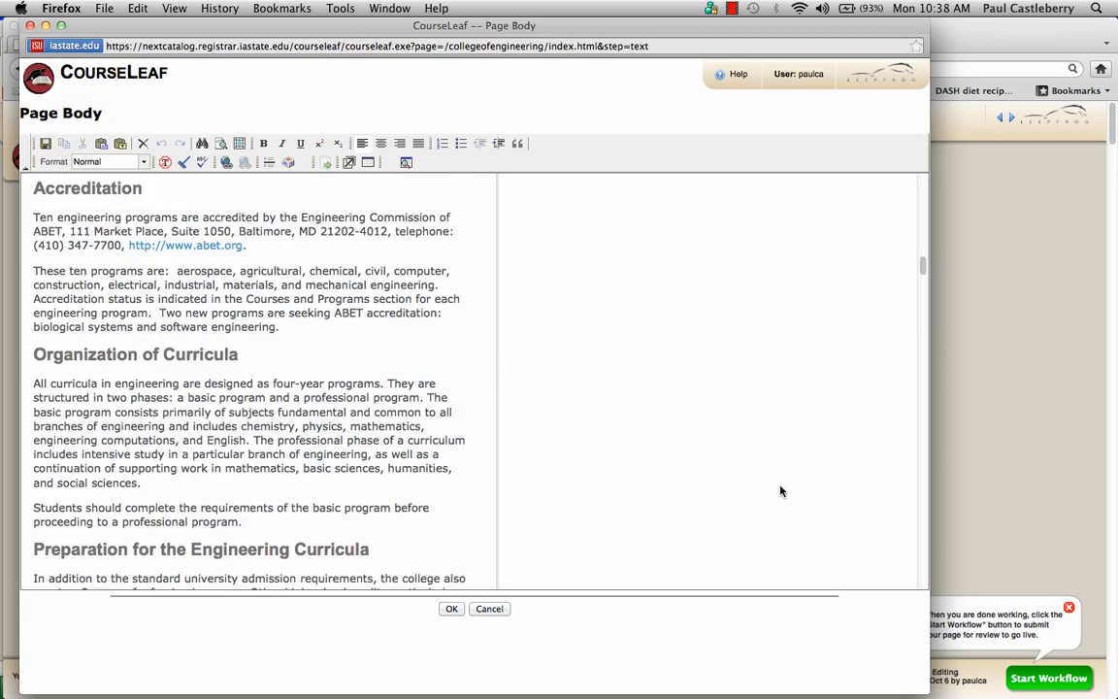
scroll(781, 491, up, 2)
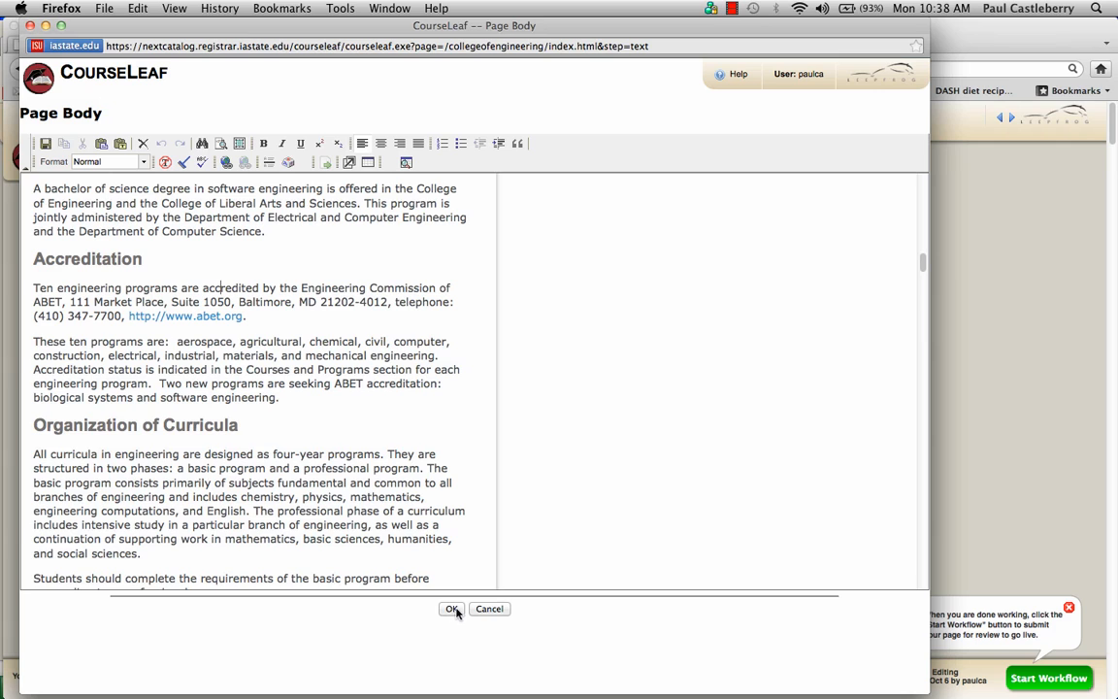
click(30, 26)
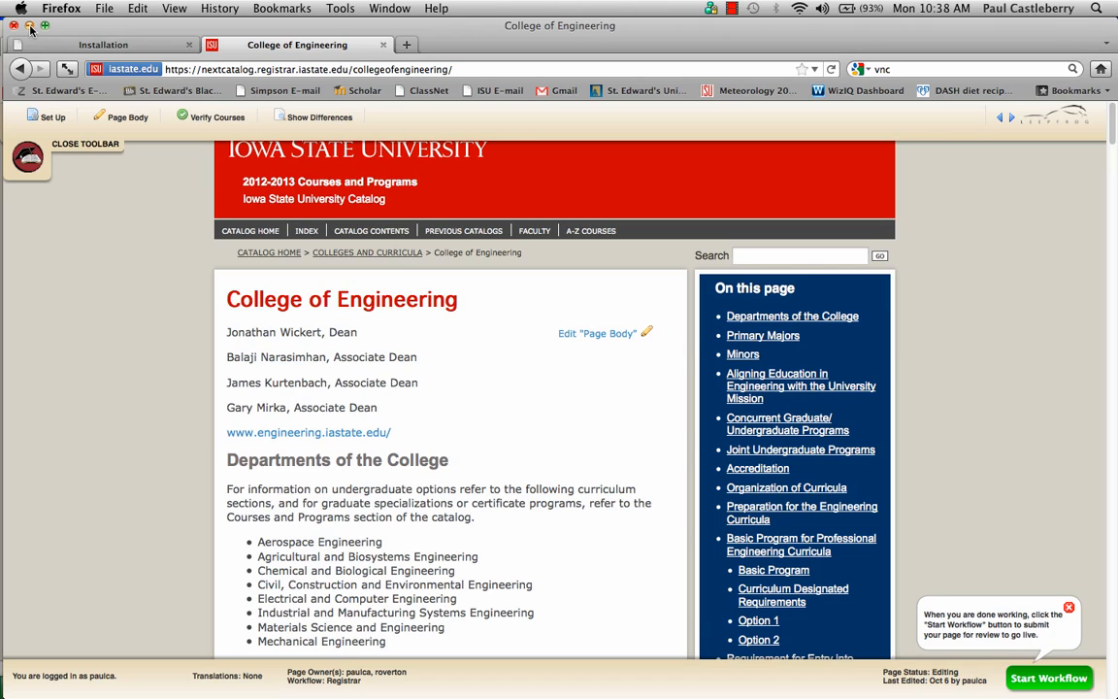
Open a blank browser tab and switch to the remote desktop session of the Windows computer
click(408, 47)
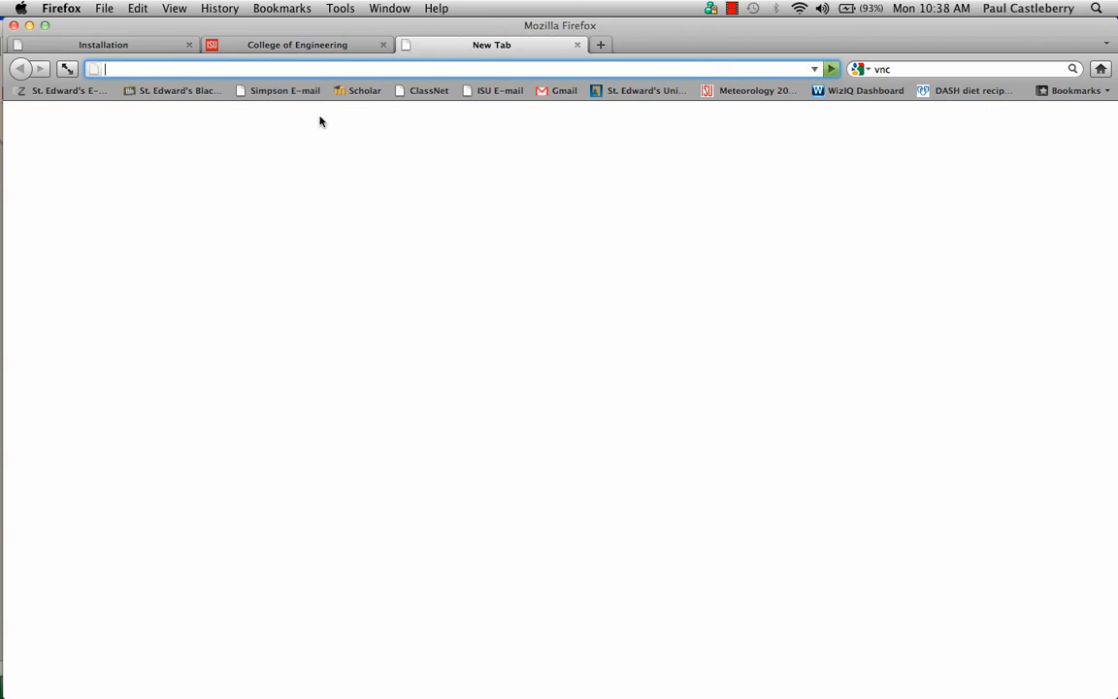
mouse_move(4, 165)
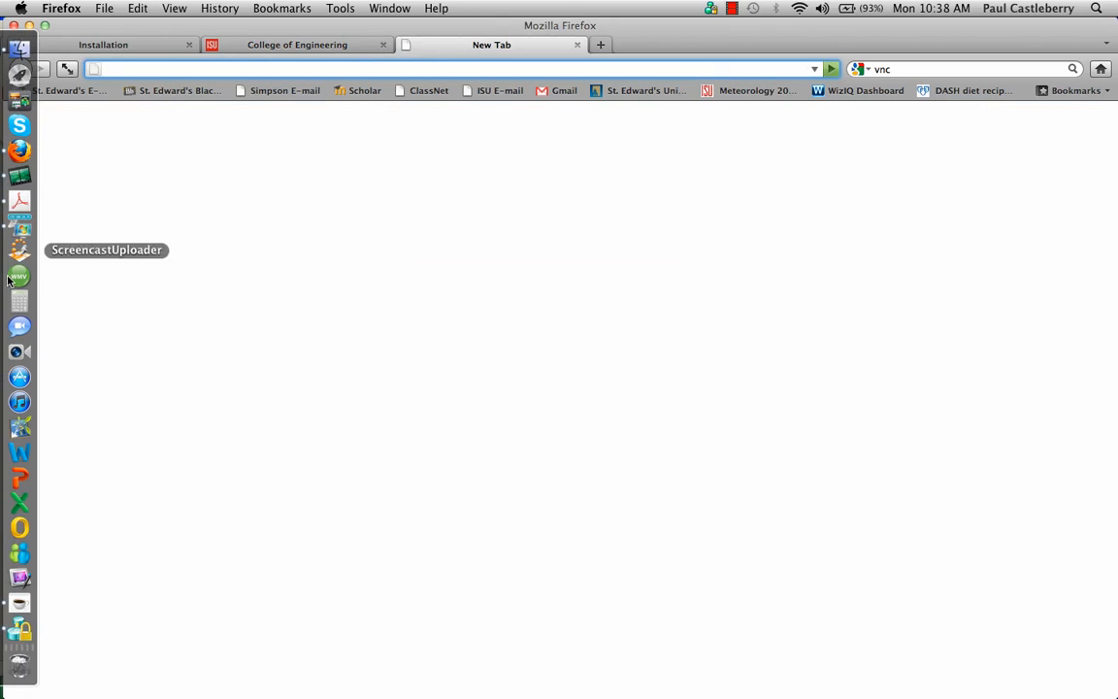
click(19, 227)
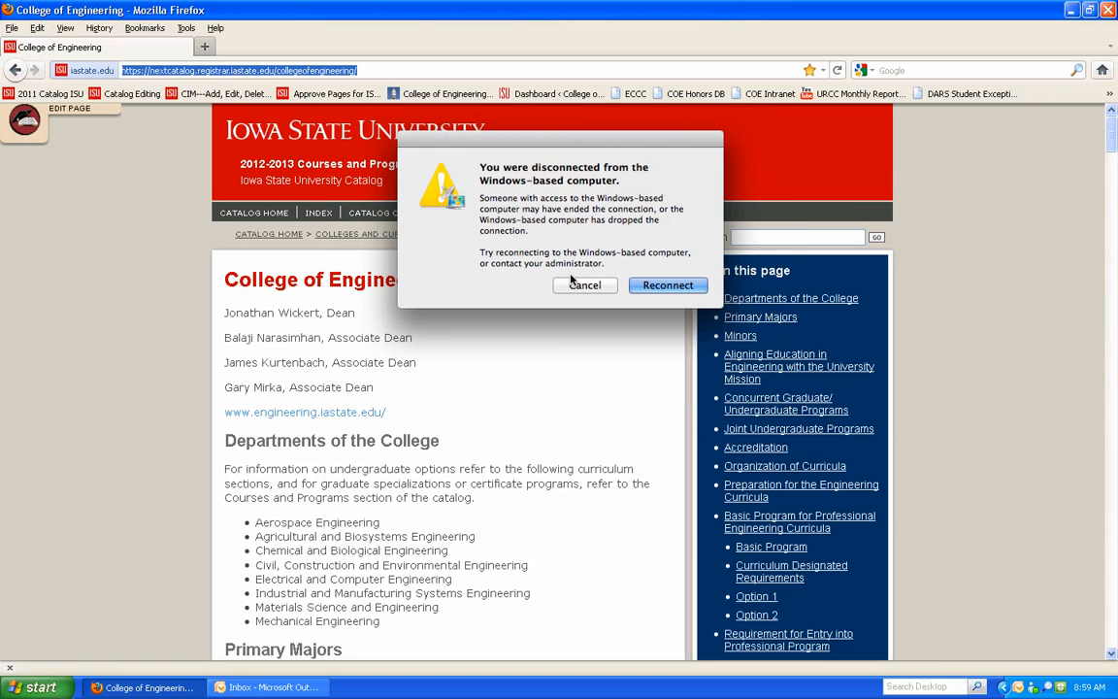
Reconnect to the remote Windows computer and open a new browser tab there
click(669, 286)
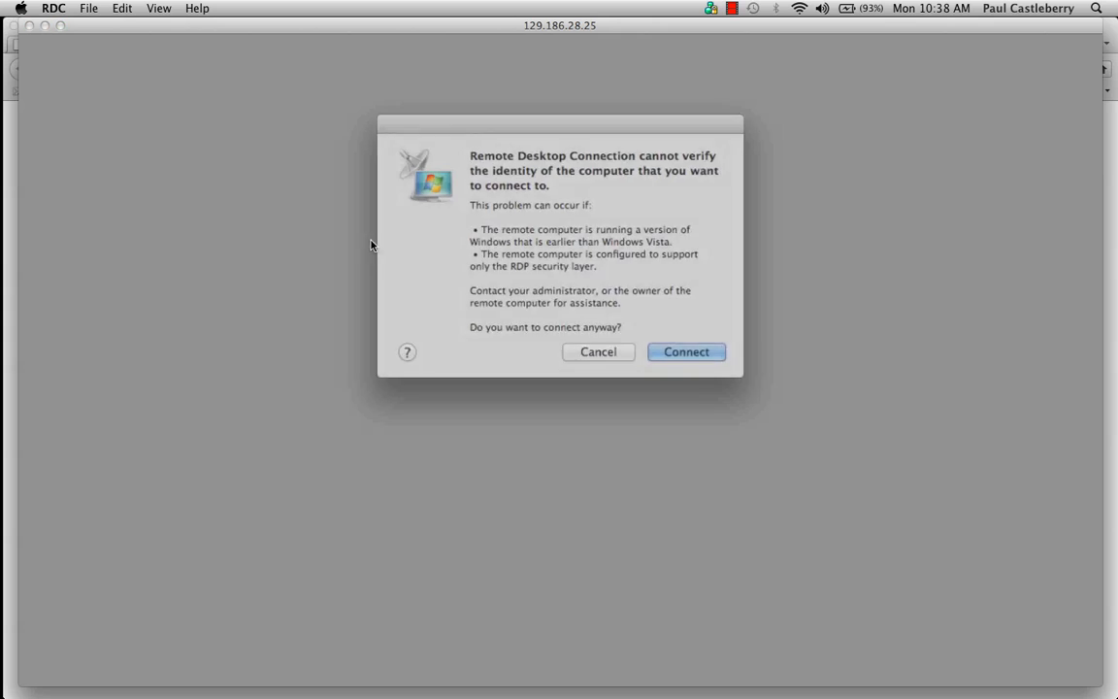
click(666, 340)
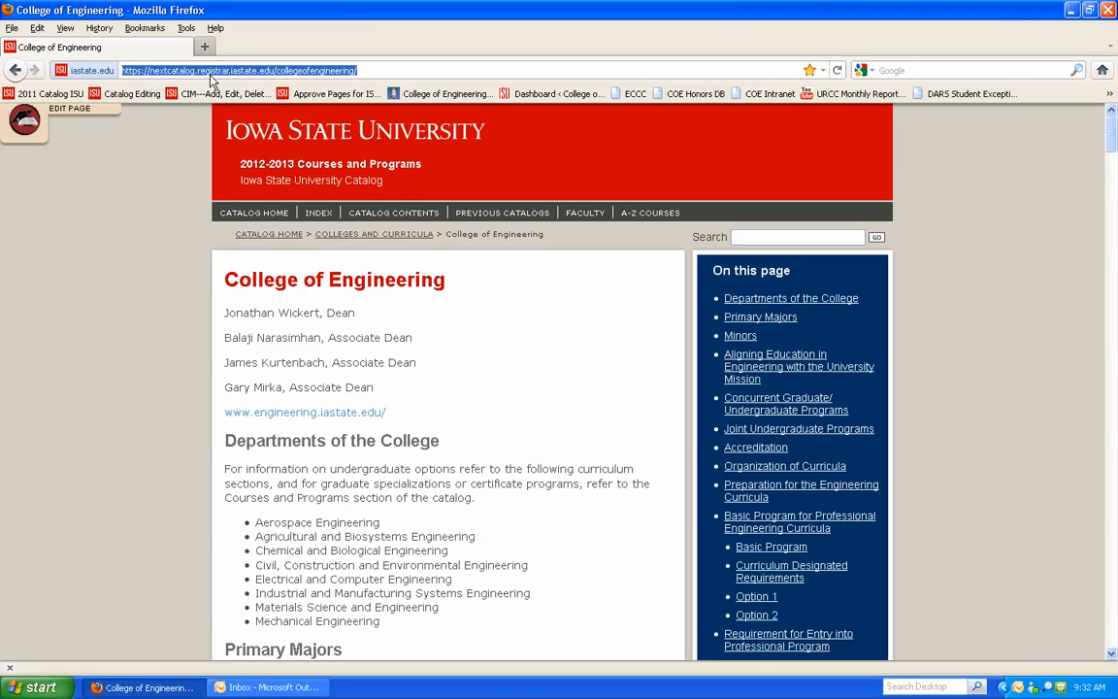
click(205, 48)
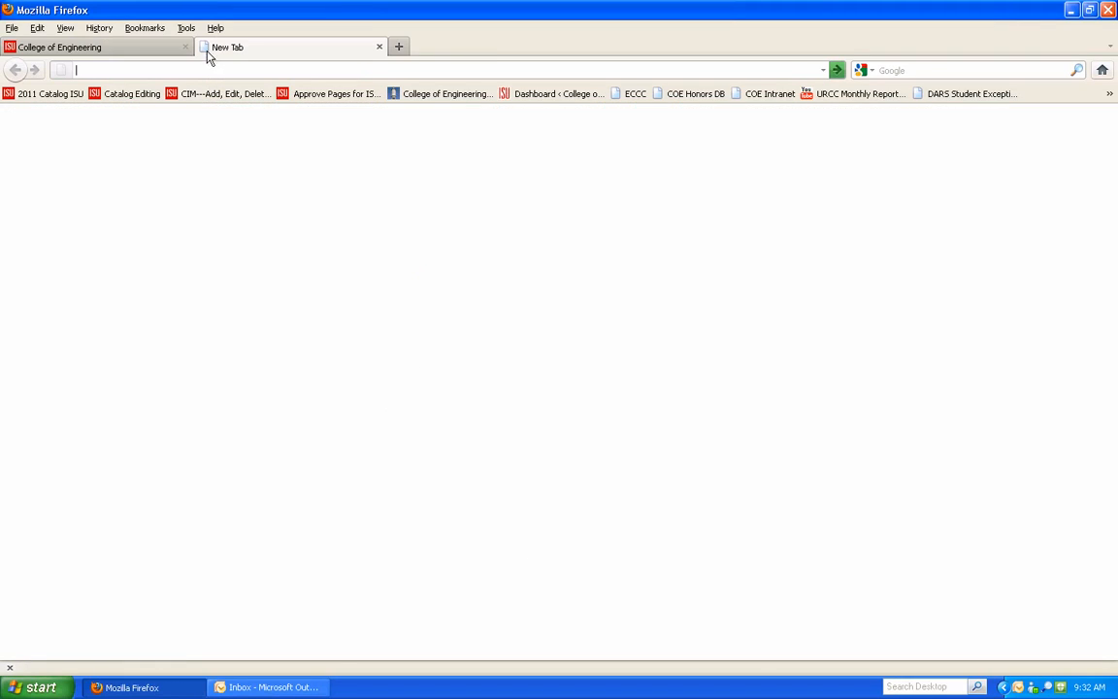
Open the bookmarked CourseLeaf Approve Pages site, pass its login prompt and copy the page's address
click(316, 96)
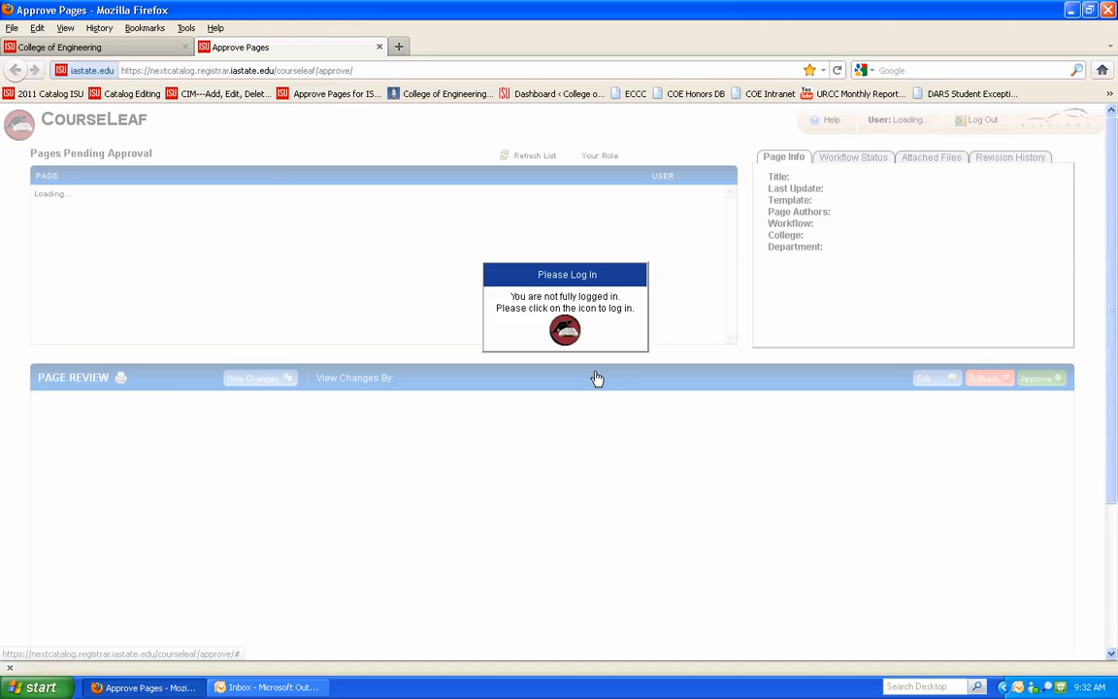
click(564, 332)
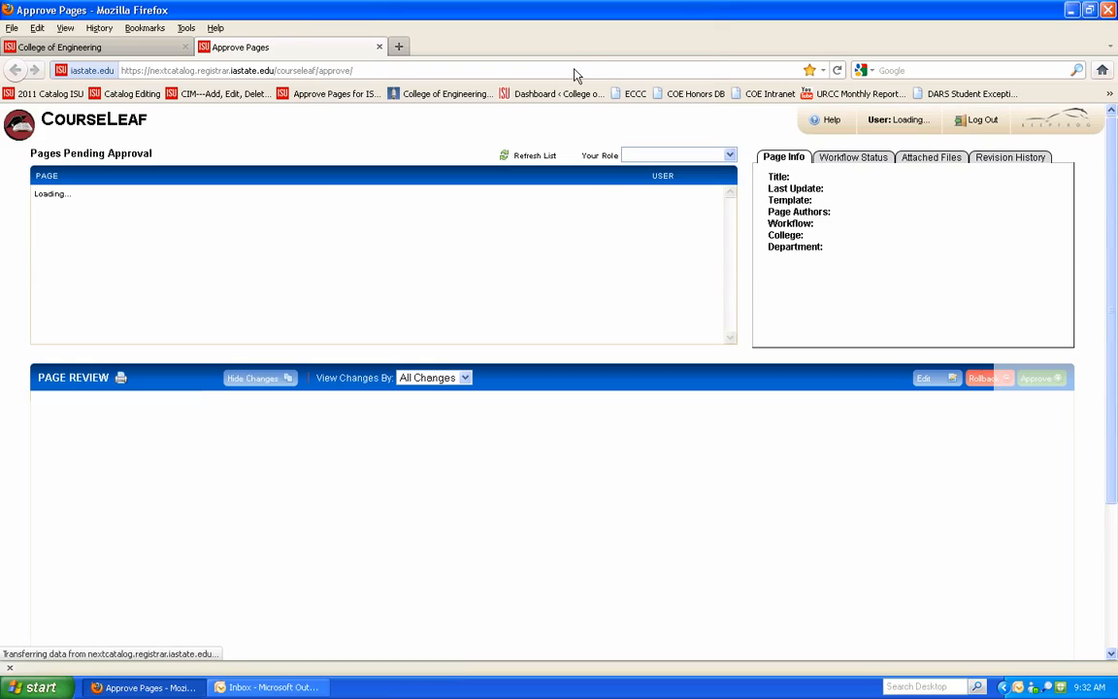
click(365, 69)
key(super+c)
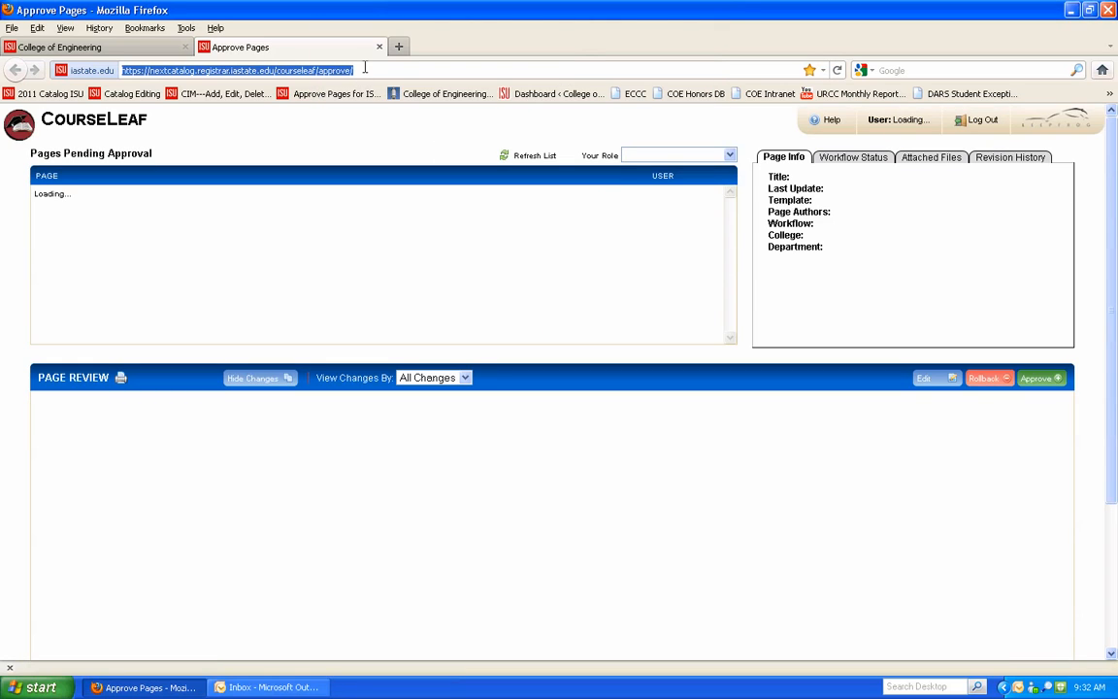
mouse_move(12, 136)
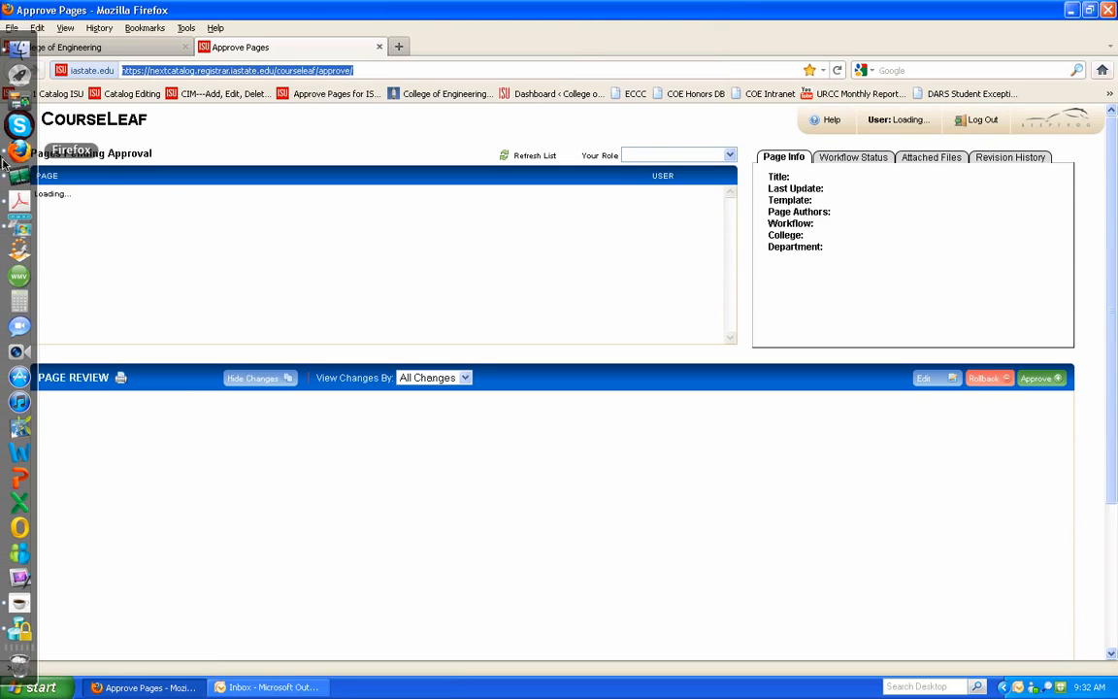
click(19, 176)
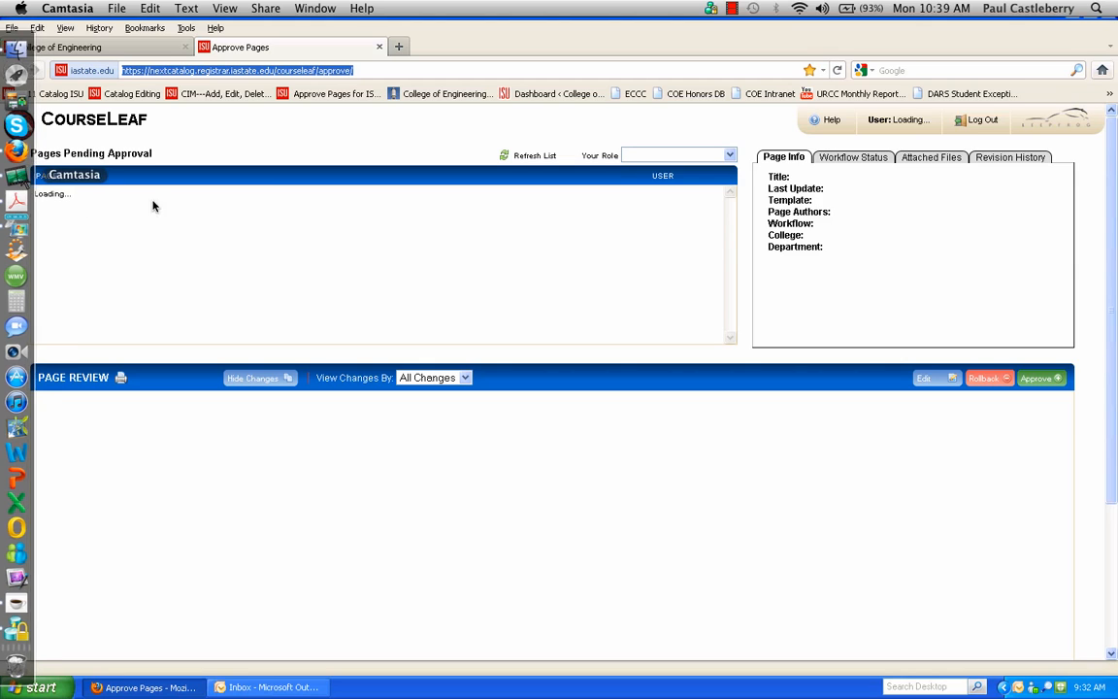
click(20, 149)
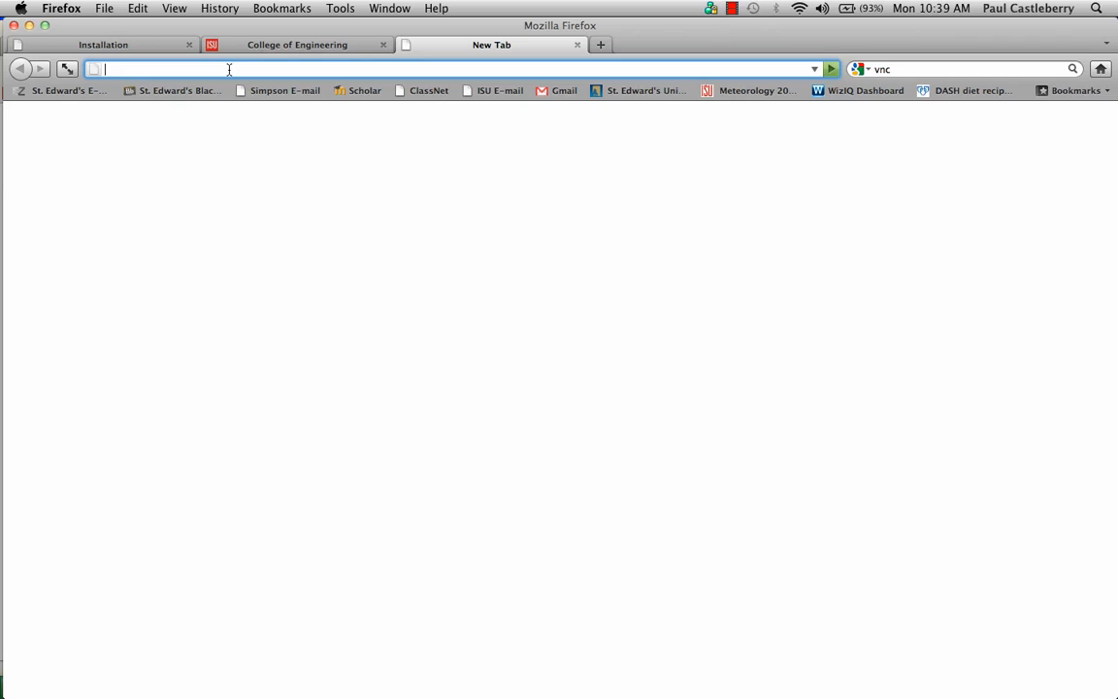
key(super+v)
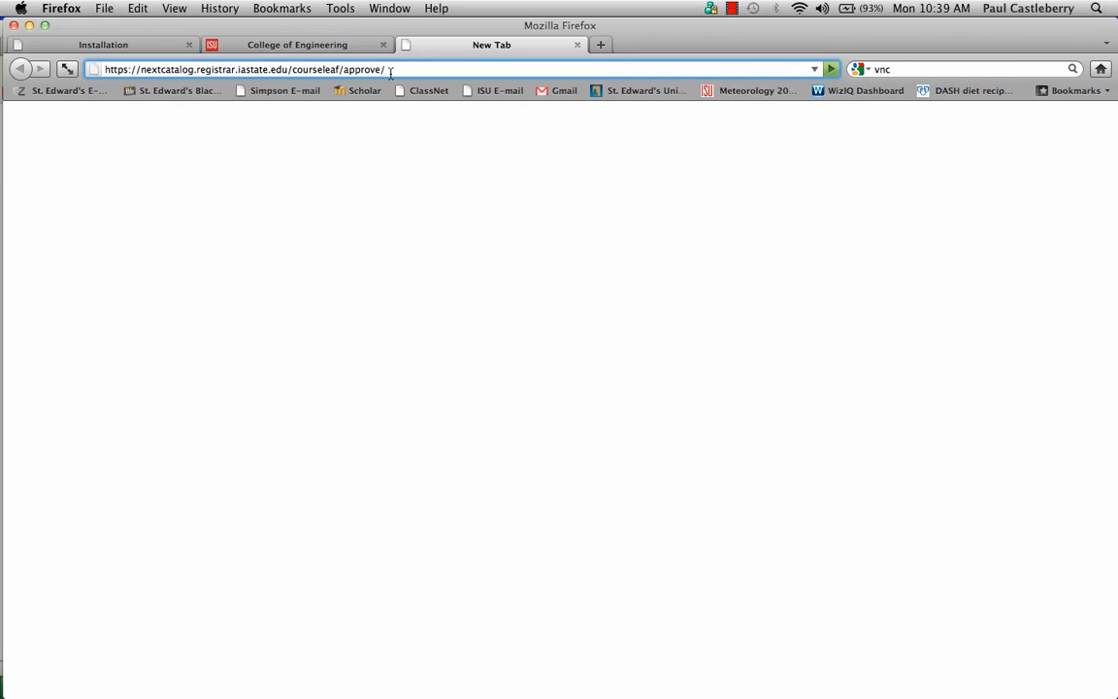
key(Return)
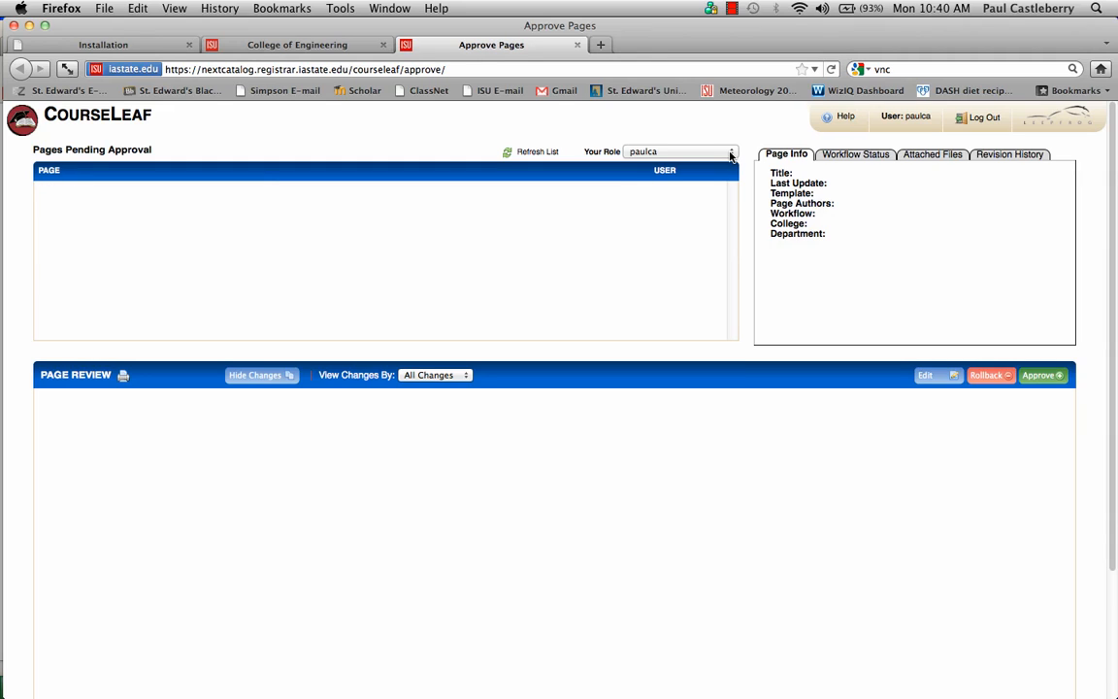
Set the approval role to Engineering Coordinator and select the pending Computer Engineering page for review
click(732, 155)
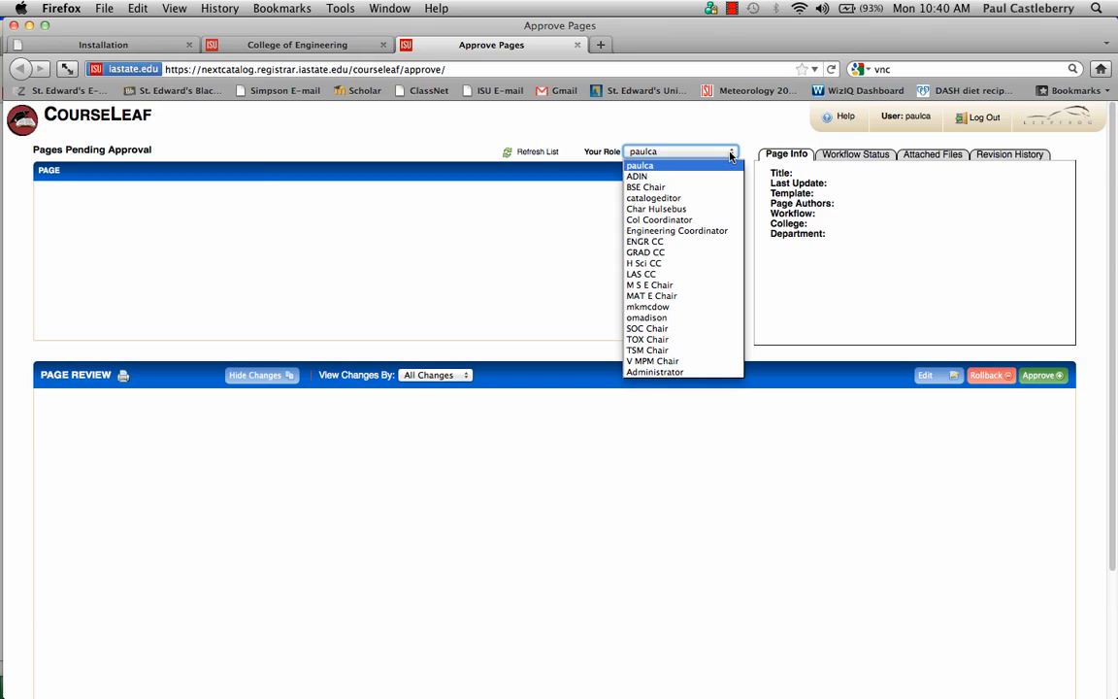
click(691, 232)
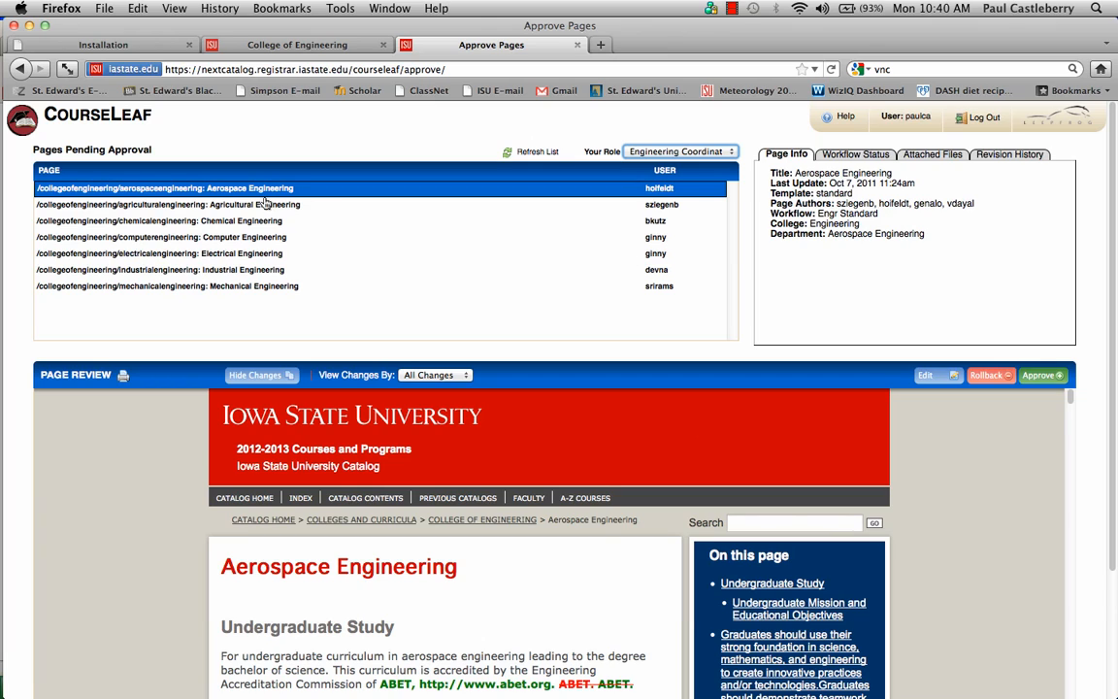
click(257, 242)
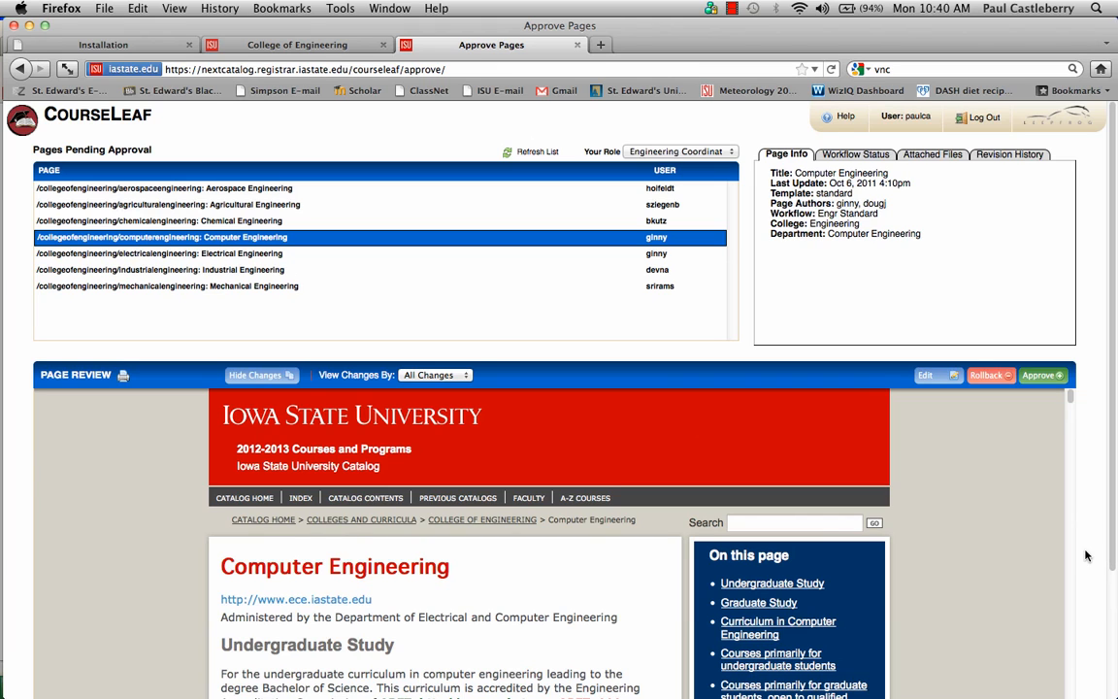
Examine the Computer Engineering page's tracked changes, graduate study text and undergraduate course descriptions in the page review
drag(1114, 552, 1114, 673)
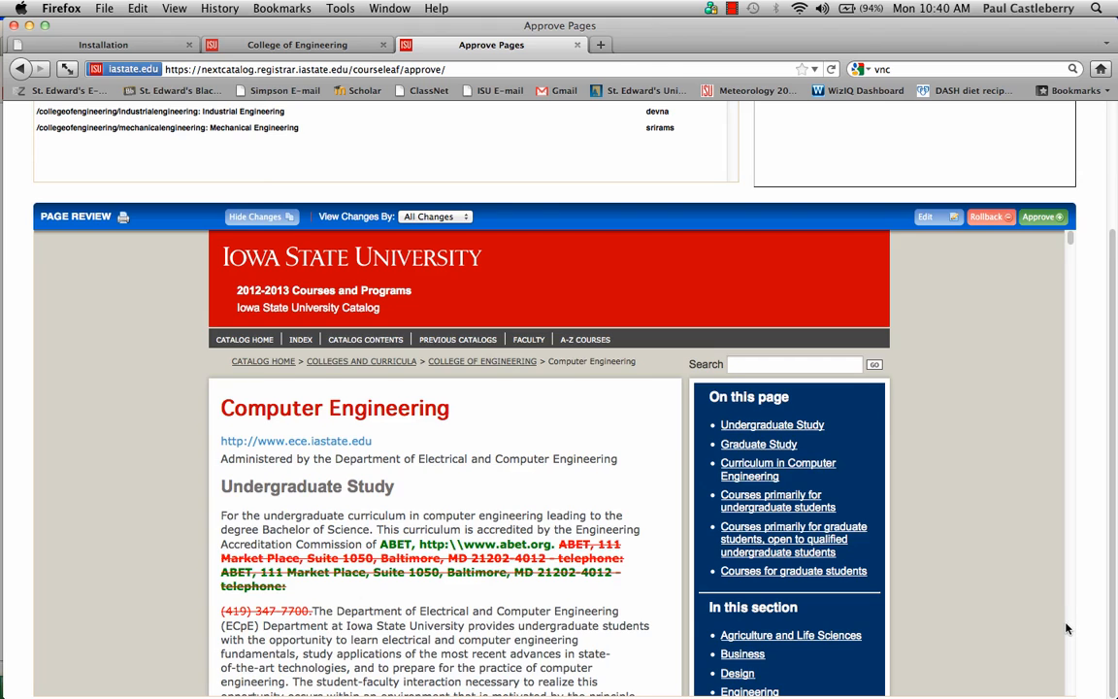
scroll(1065, 629, down, 5)
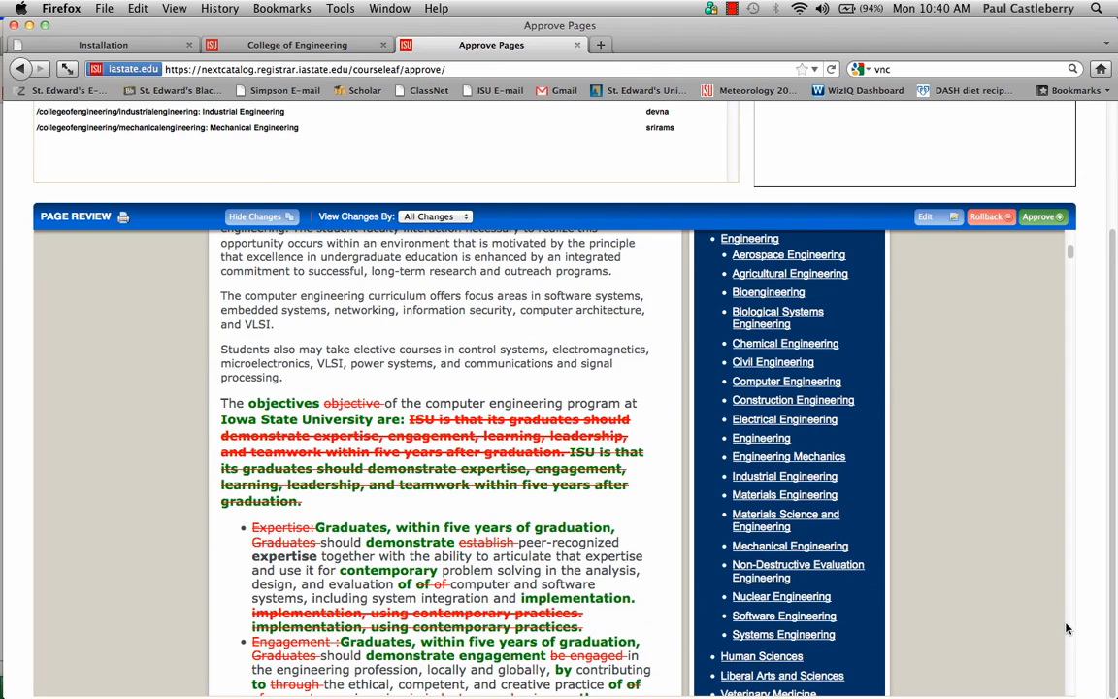
scroll(1065, 629, down, 5)
scroll(1065, 628, down, 5)
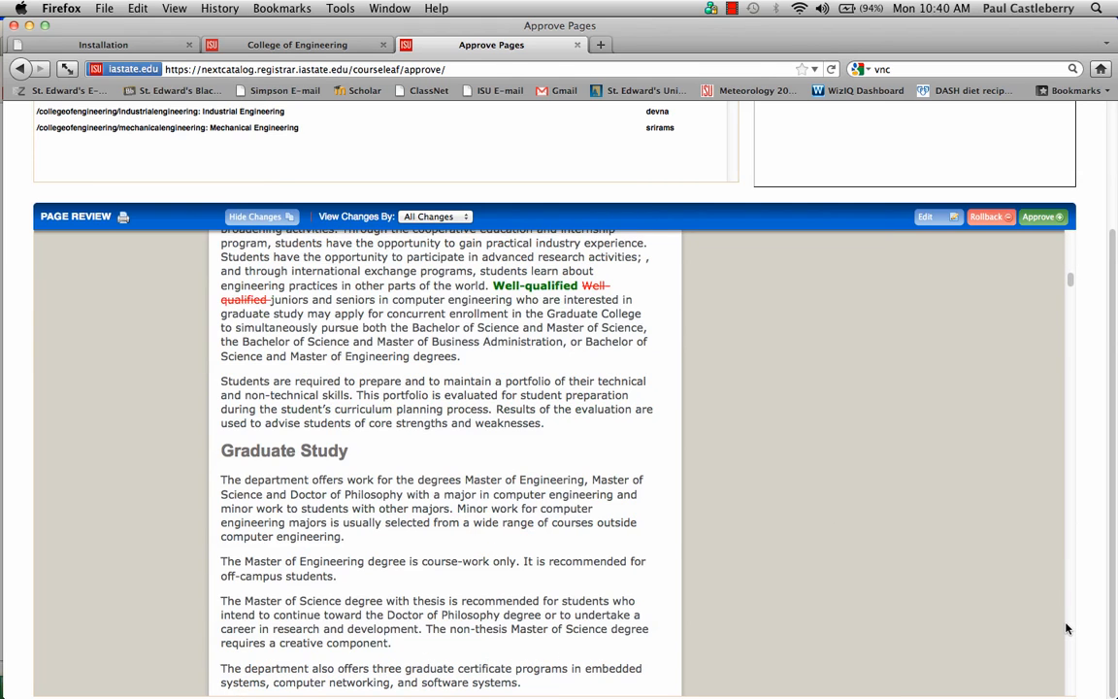
scroll(1065, 629, down, 20)
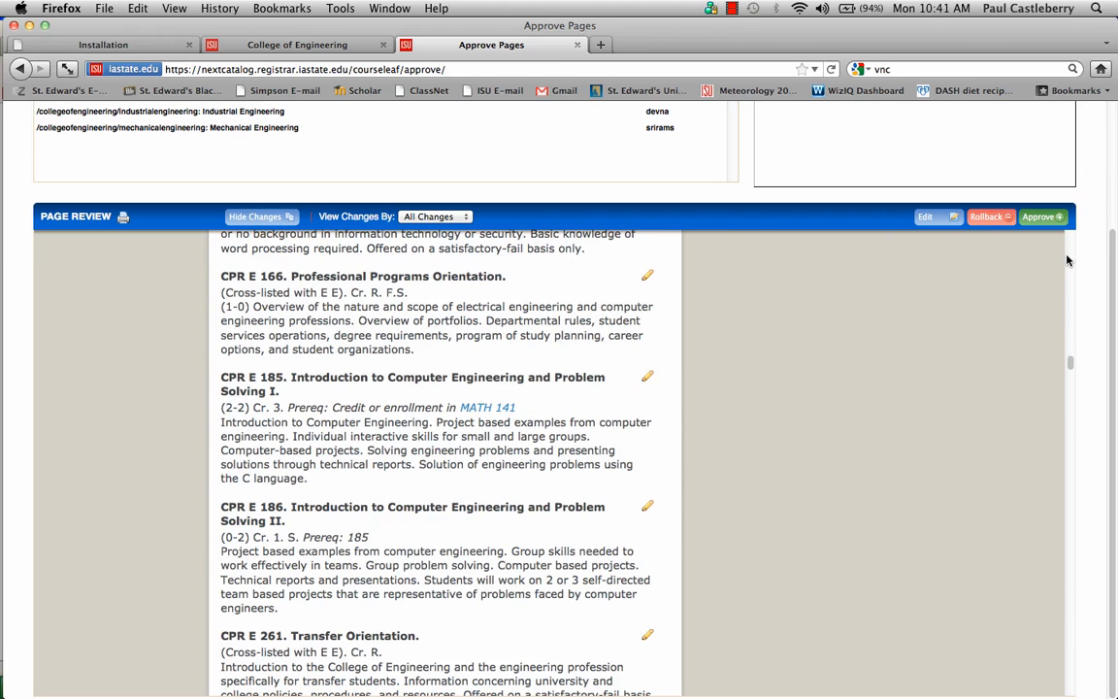
scroll(1066, 260, up, 5)
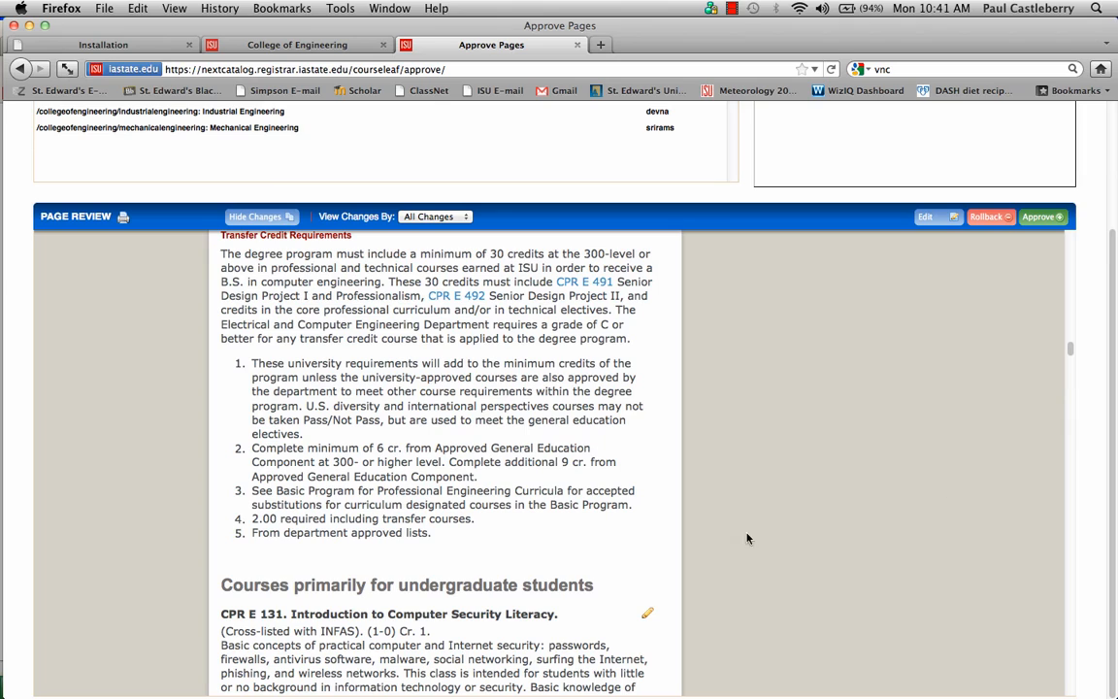
Highlight the "Courses primarily for undergraduate students" heading and look back over the curriculum and the marked objectives above it
drag(595, 587, 223, 580)
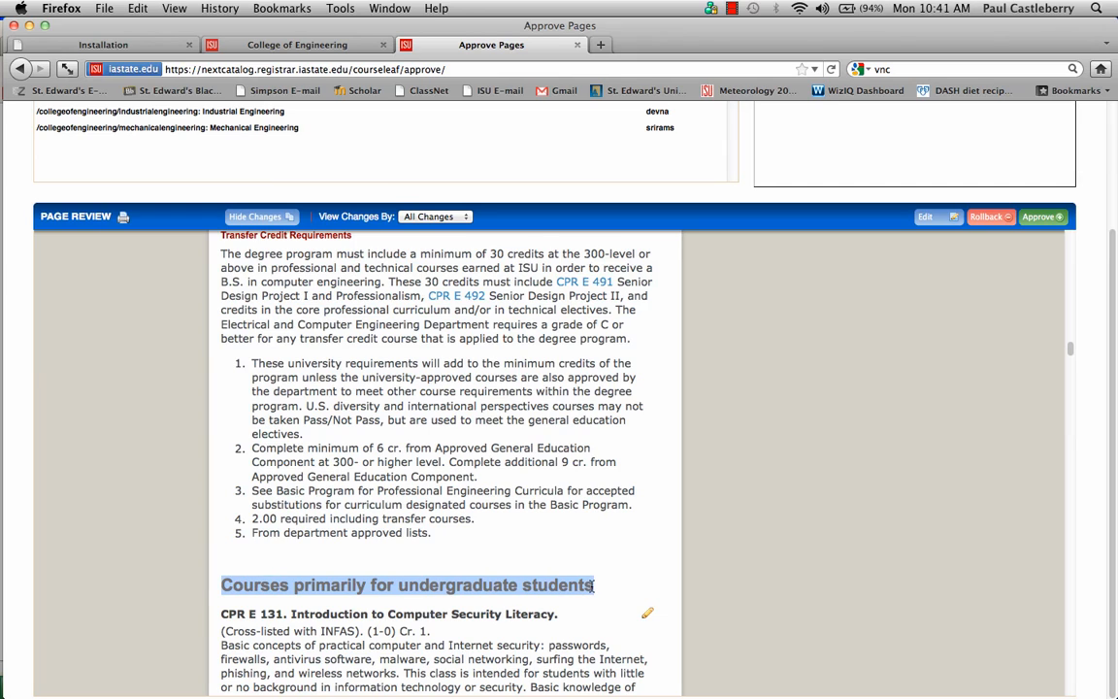
drag(591, 586, 535, 592)
scroll(1072, 251, up, 20)
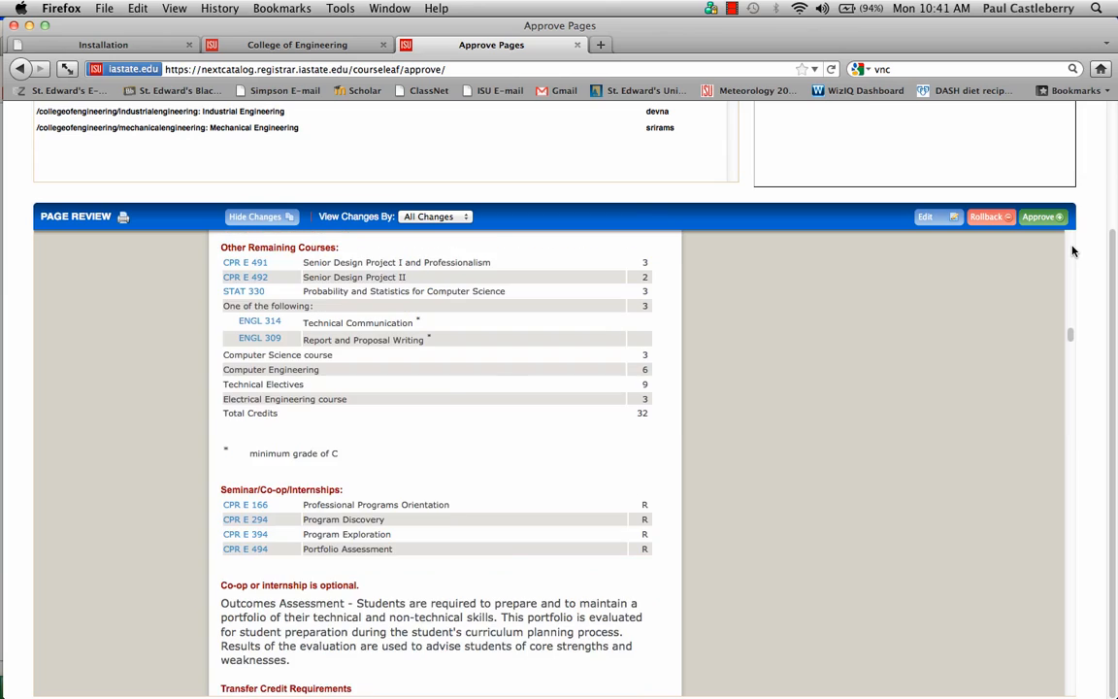
scroll(1072, 252, up, 10)
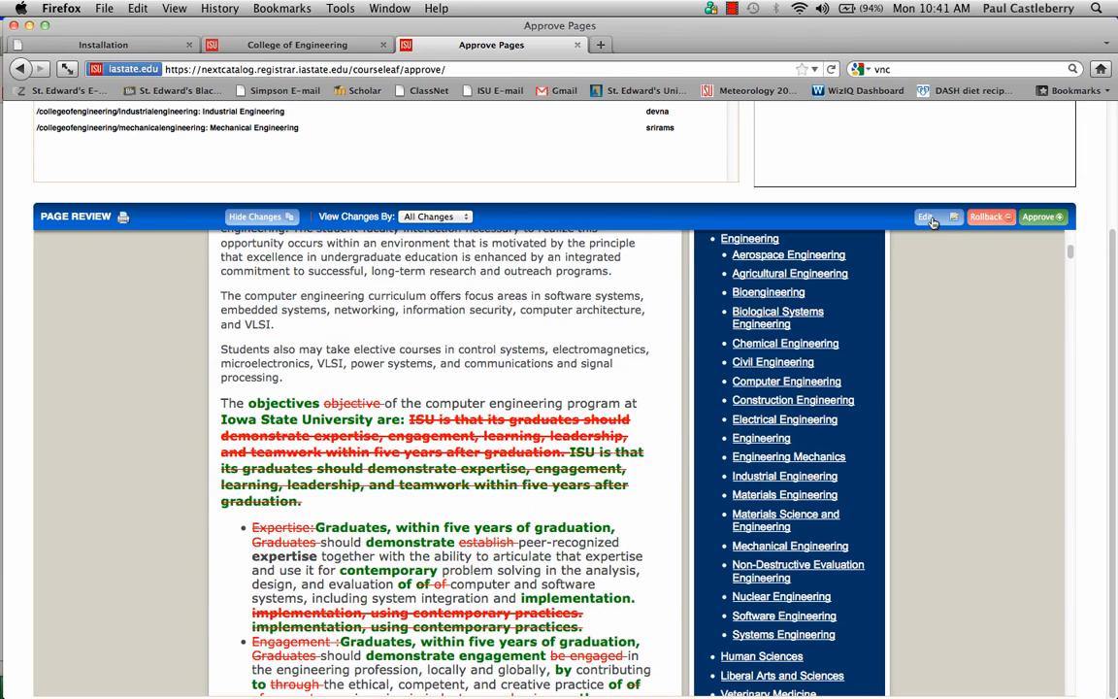
Show the Computer Engineering page's editing tools, view its Page Body in an enlarged window and close it without saving
click(927, 218)
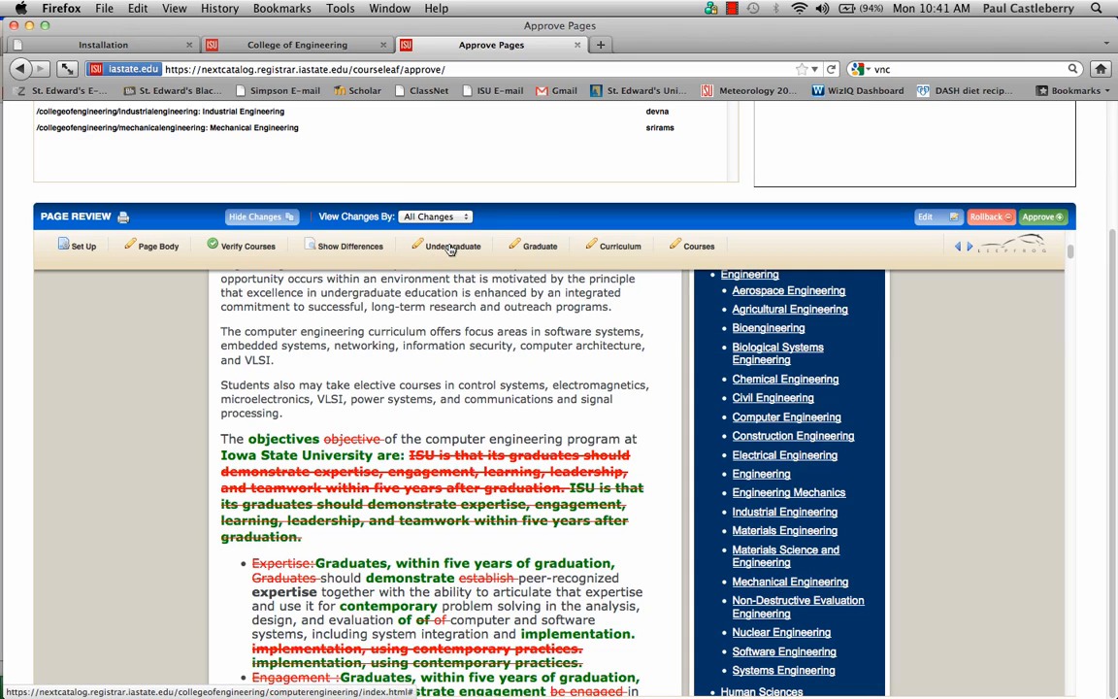
click(153, 248)
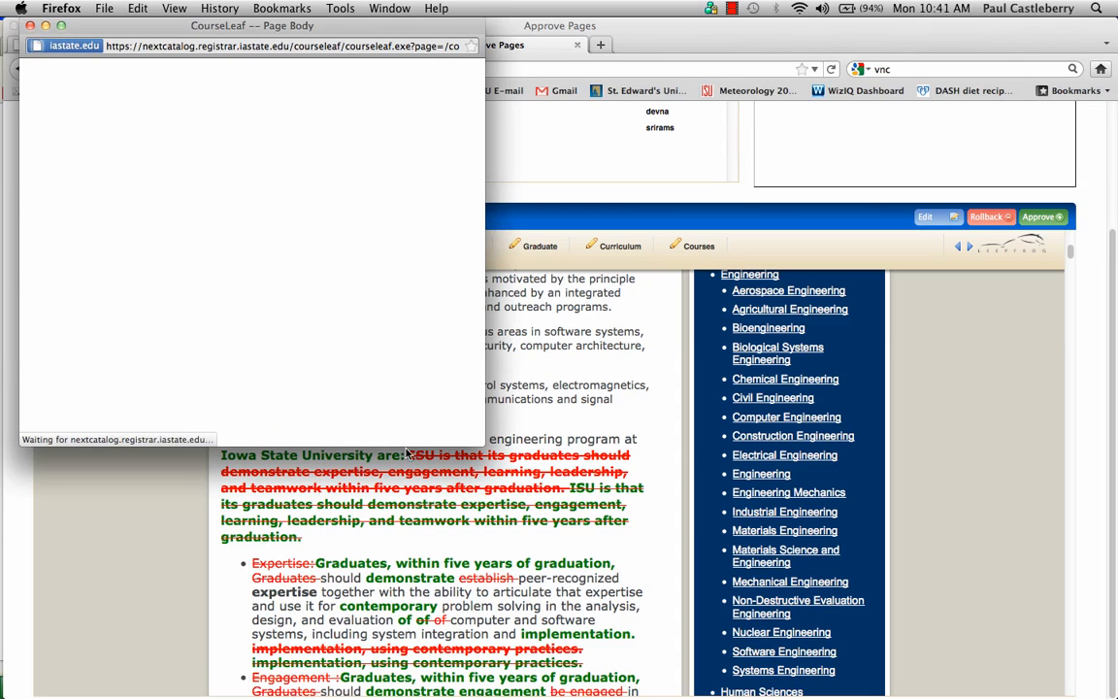
drag(407, 443, 752, 522)
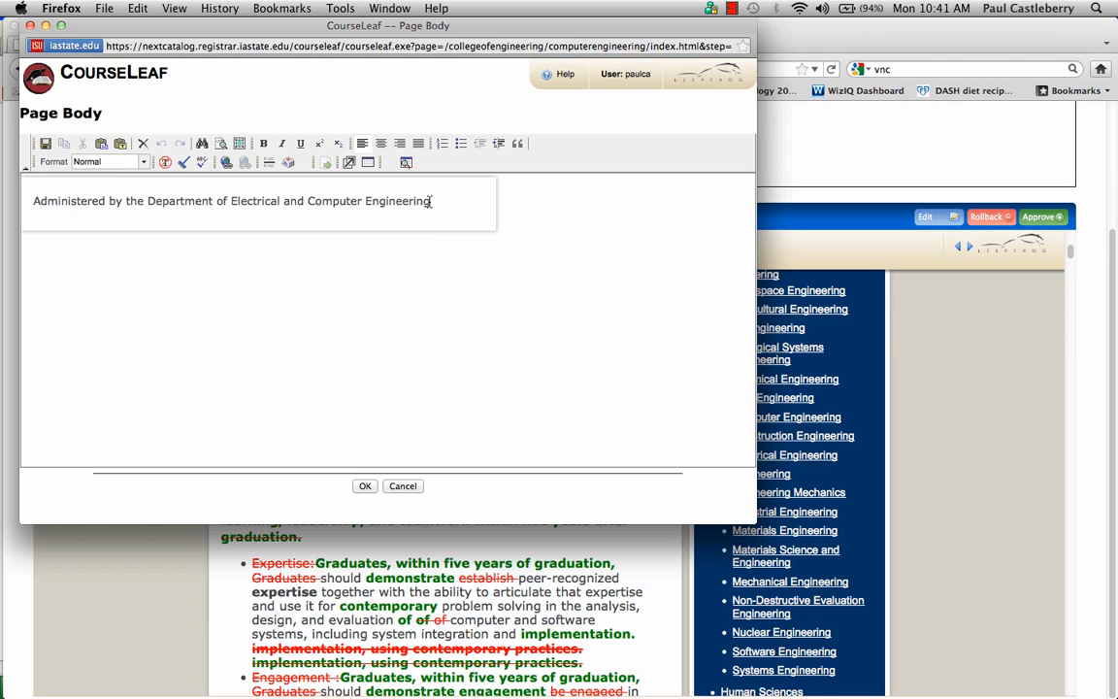
click(412, 488)
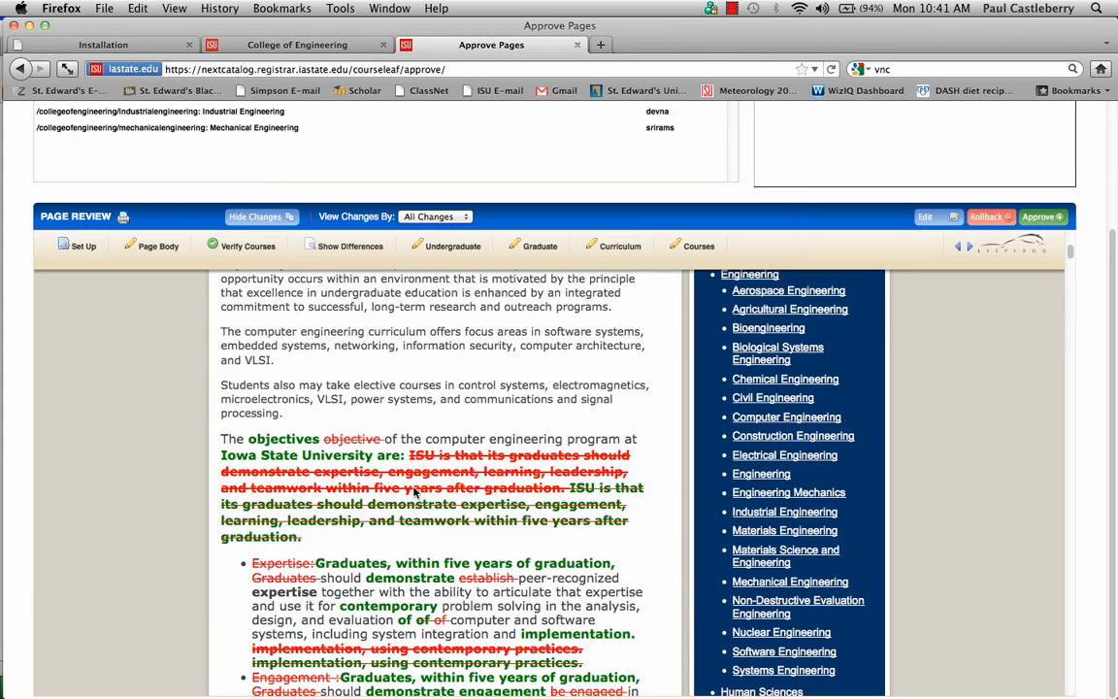
Open the page's Undergraduate section for editing, read its text through to the end and close it without saving
click(454, 247)
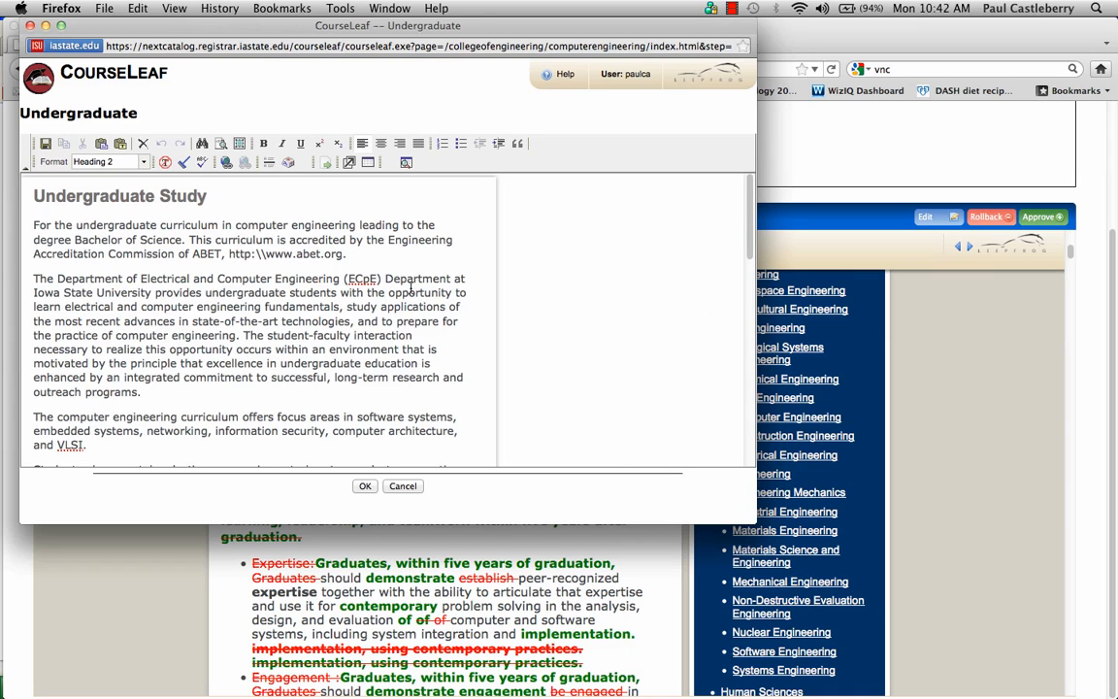
click(410, 288)
key(Down)
key(Down)
key(Down)
key(Down)
key(Down)
key(Down)
key(Down)
key(Down)
key(Down)
key(Down)
key(Down)
key(Down)
key(Down)
key(Down)
key(Down)
key(Down)
key(Down)
key(Down)
key(Down)
key(Down)
key(Down)
key(Down)
key(Down)
key(Down)
key(Down)
key(Down)
key(Down)
key(Down)
key(Down)
key(Down)
key(Down)
key(Down)
key(Down)
key(Down)
key(Down)
key(Down)
key(Down)
key(Down)
key(Down)
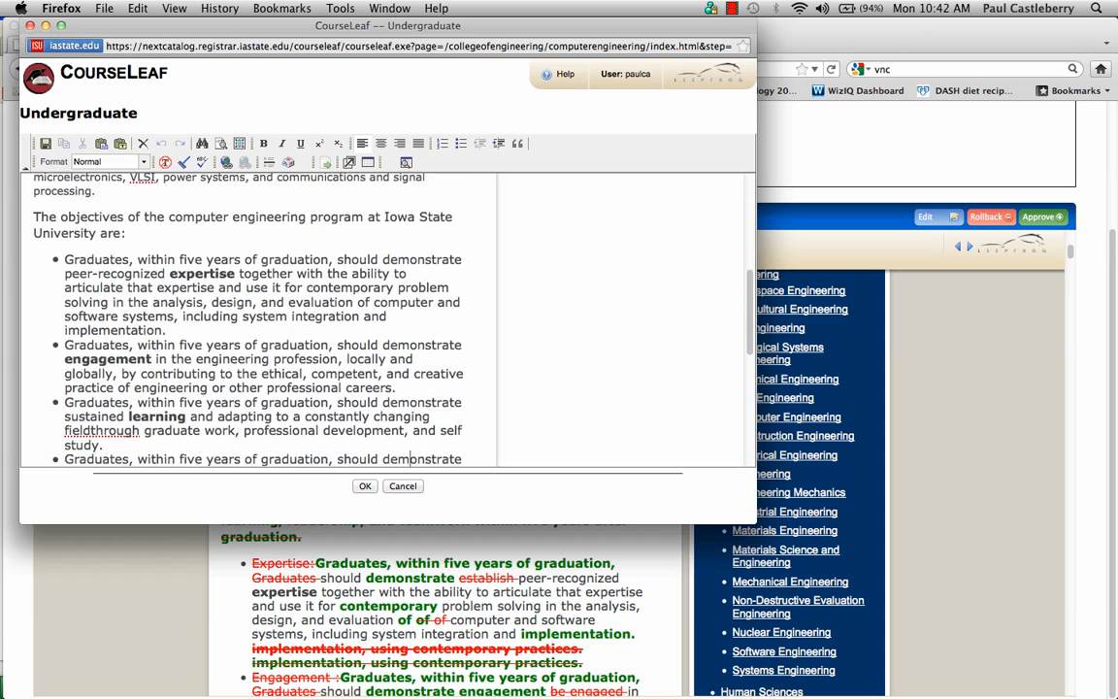
key(Down)
key(Down)
key(Down)
key(Down)
key(Down)
key(Down)
key(Down)
key(Down)
key(Down)
key(Down)
key(Down)
key(Down)
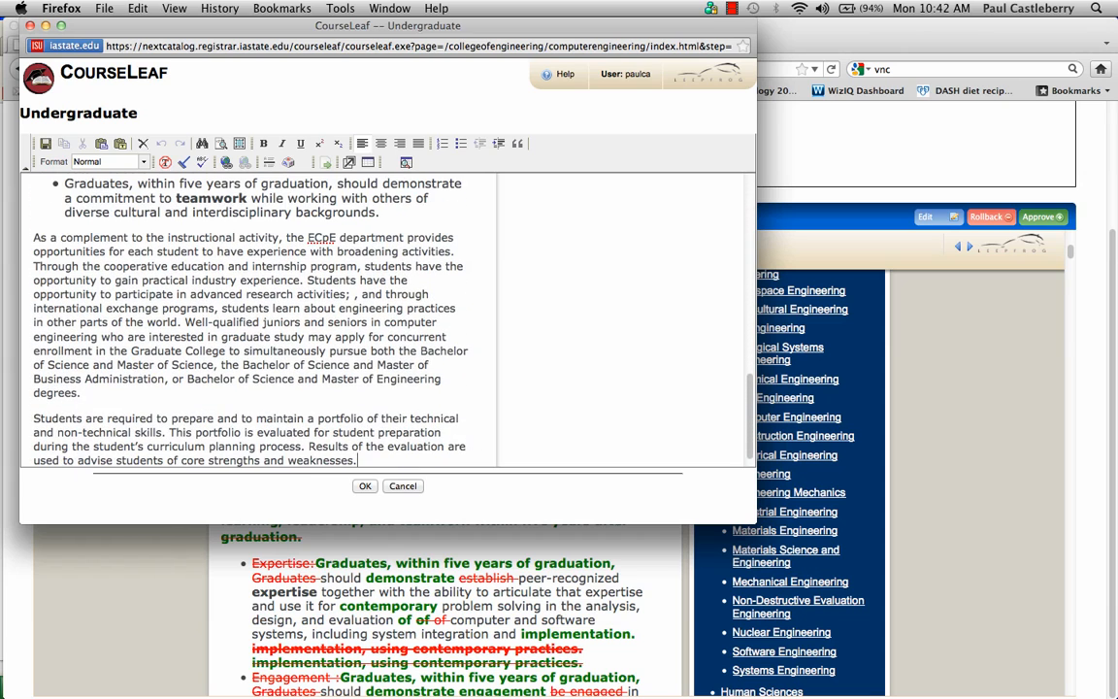
click(403, 486)
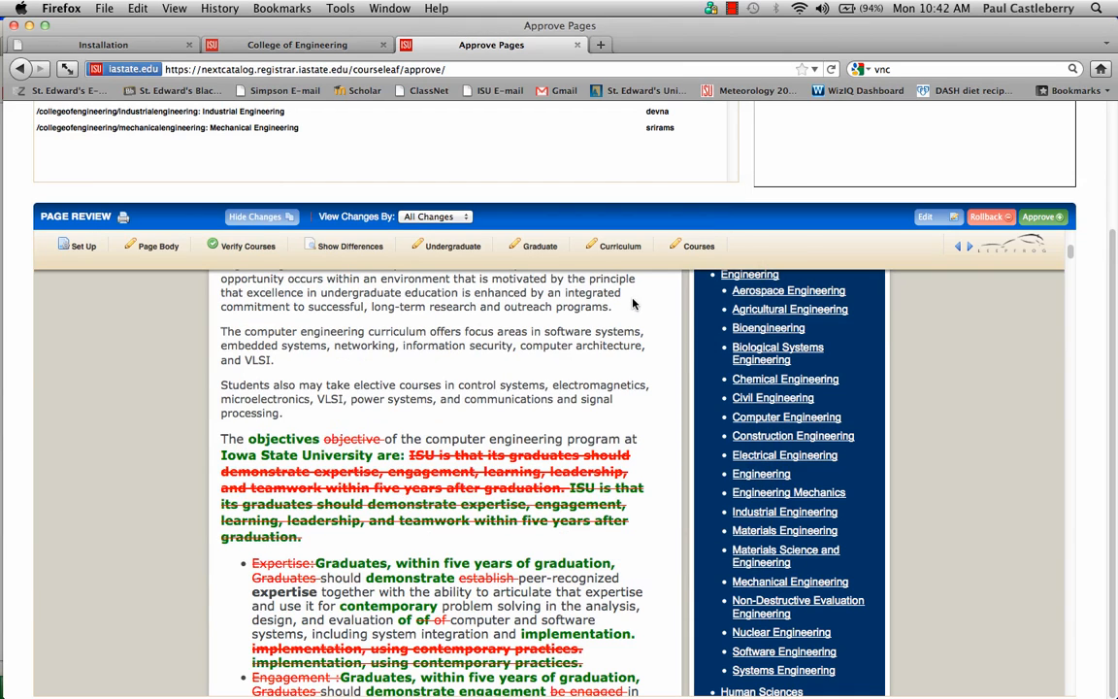
Open the page's Curriculum section in an enlarged editor, look through its requirements and select the Computer Engineering Core course list
click(621, 246)
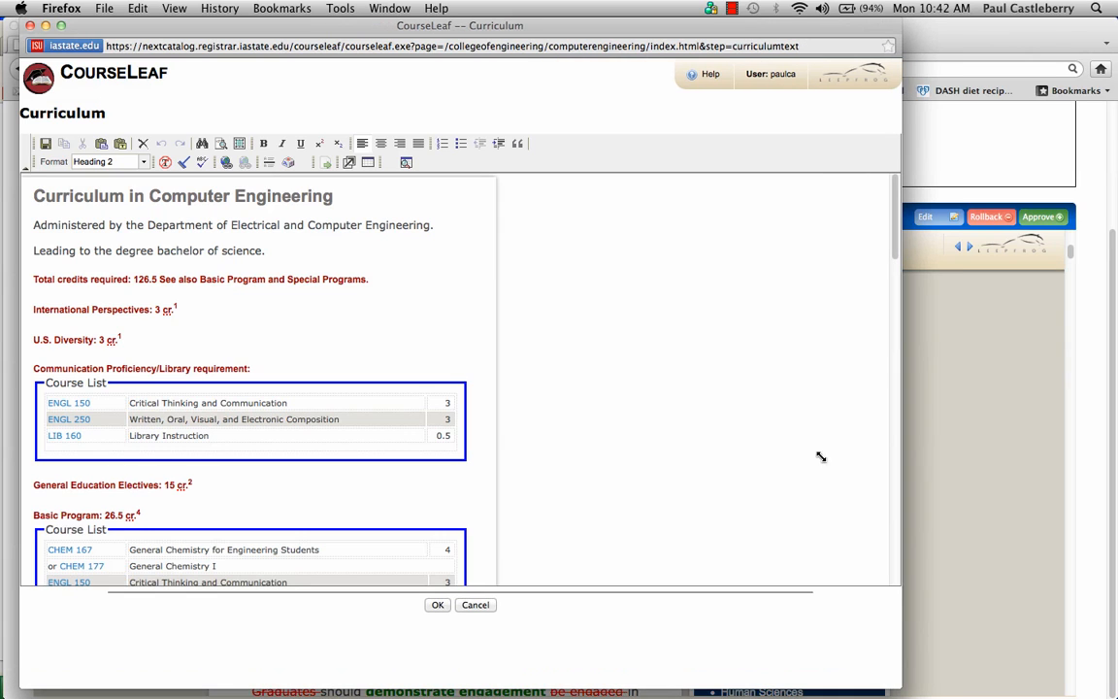
scroll(892, 534, down, 20)
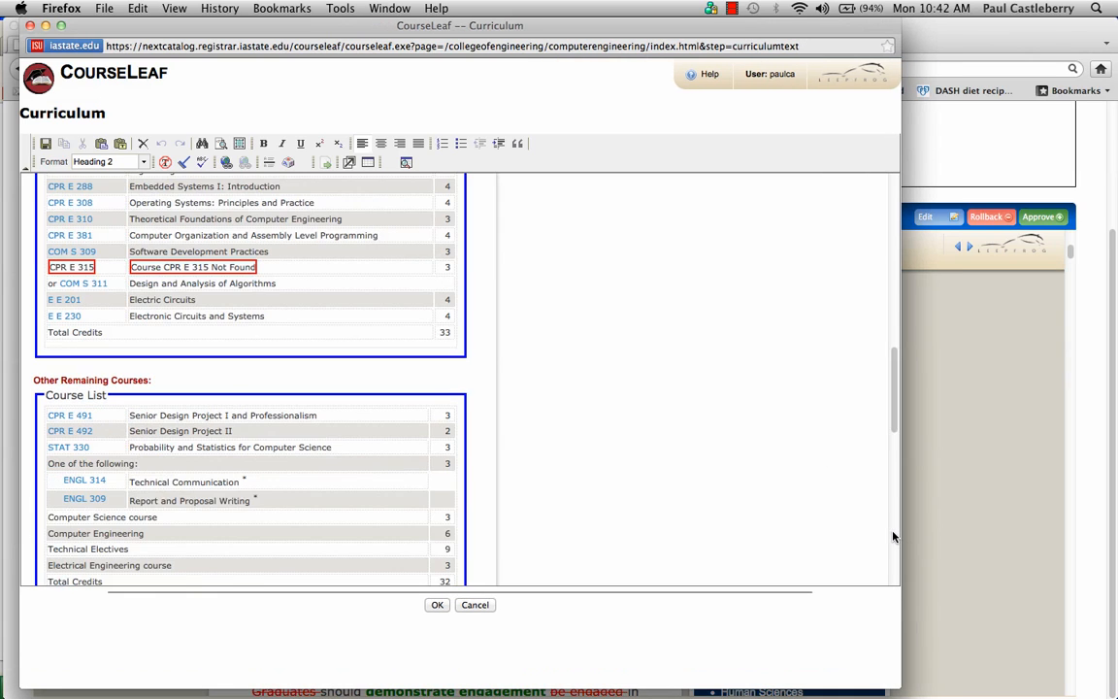
scroll(893, 535, down, 6)
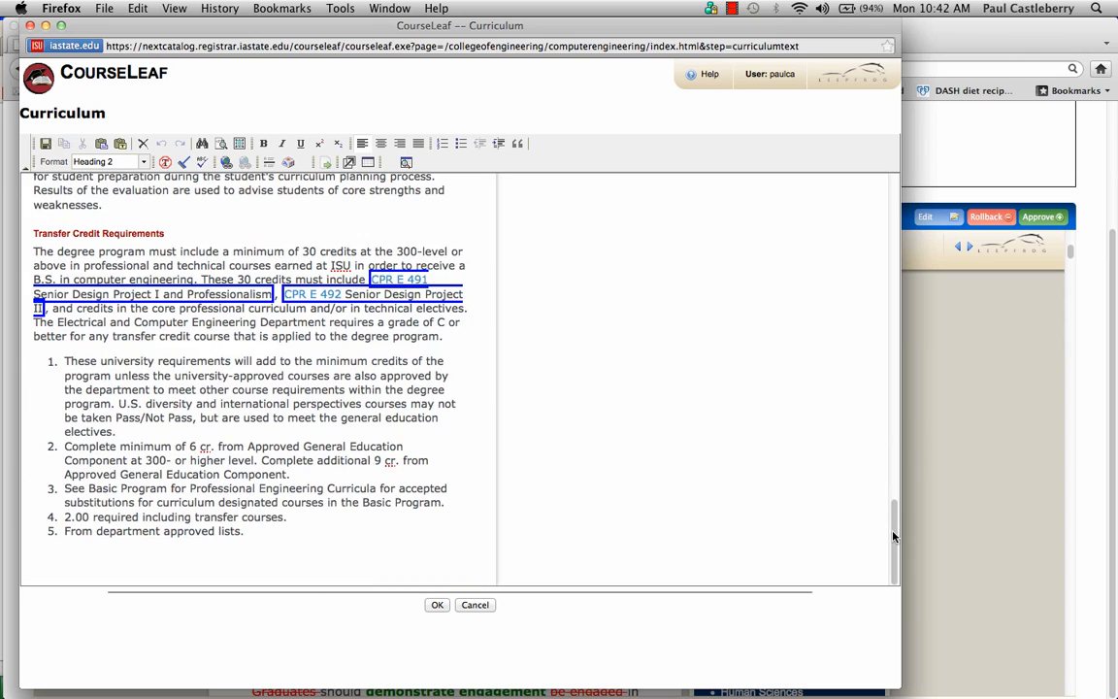
click(888, 188)
scroll(887, 189, up, 15)
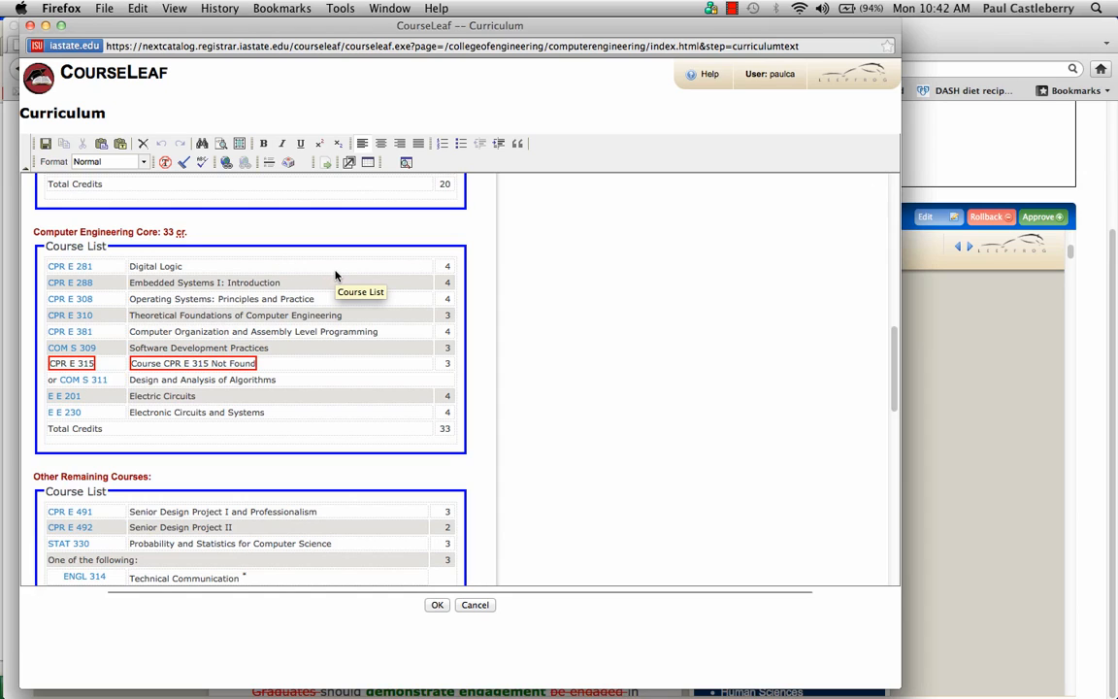
click(334, 275)
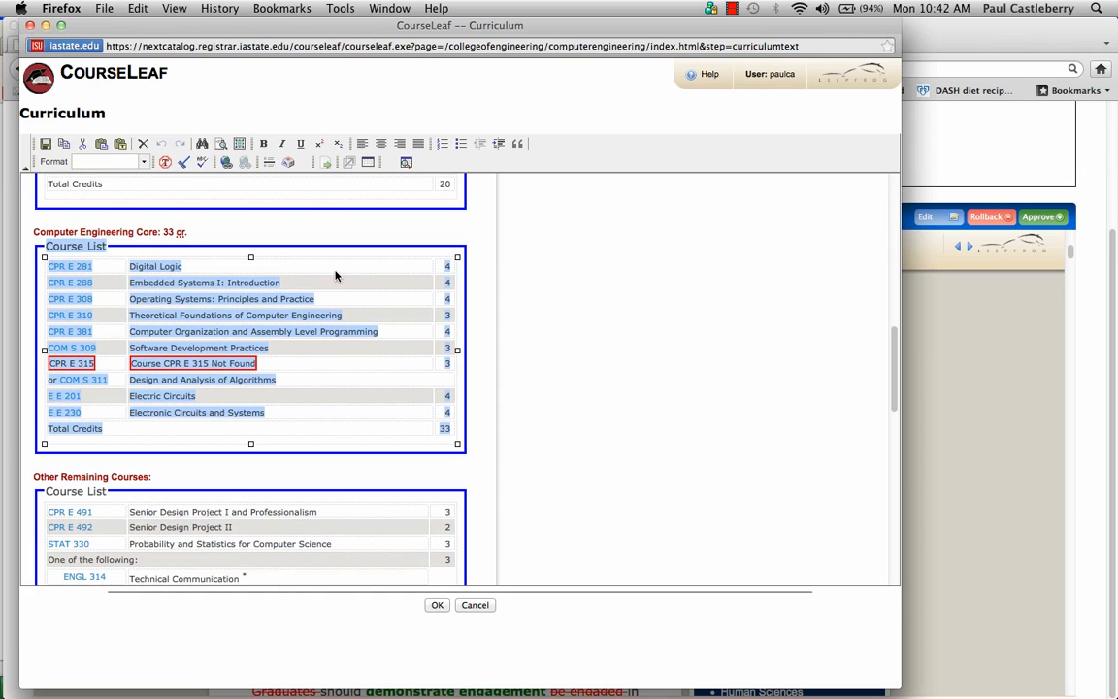
Close the Curriculum editor without saving and look over the beginning of the Computer Engineering page under review
click(368, 164)
scroll(889, 190, up, 10)
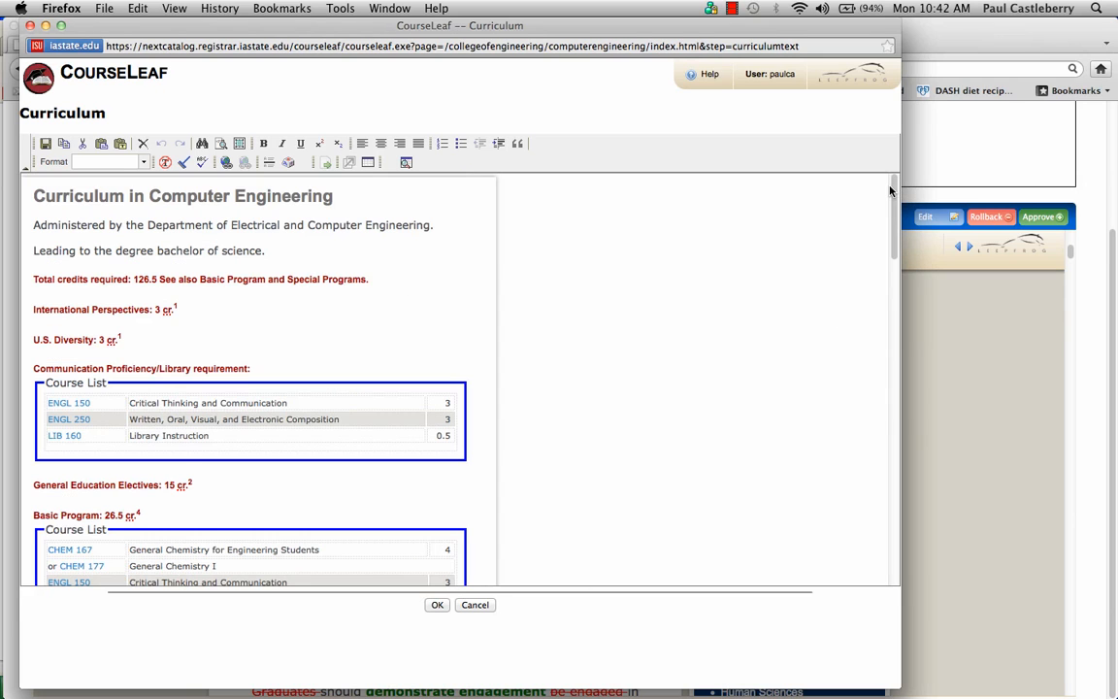
click(28, 25)
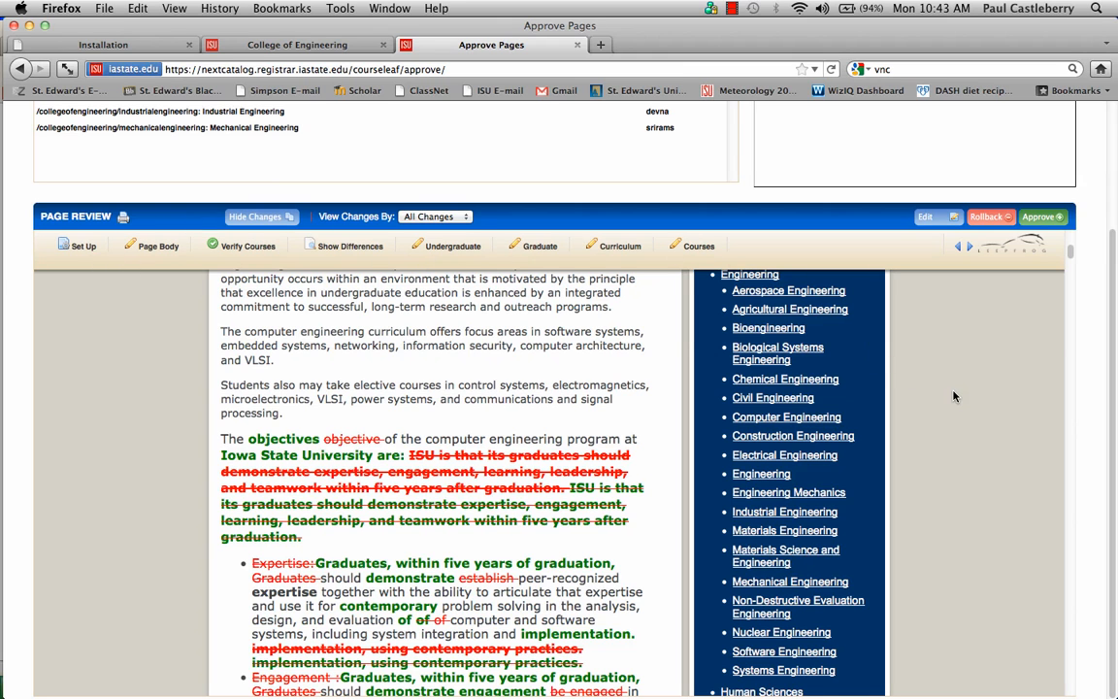
scroll(886, 394, up, 3)
scroll(954, 396, up, 5)
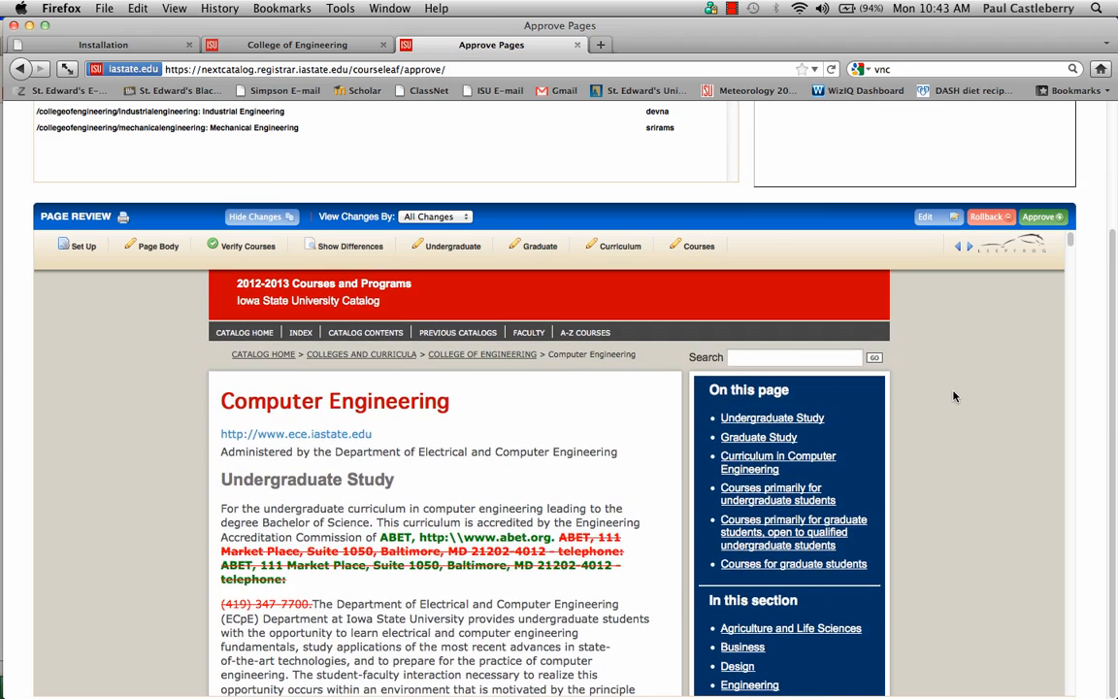
scroll(954, 396, down, 2)
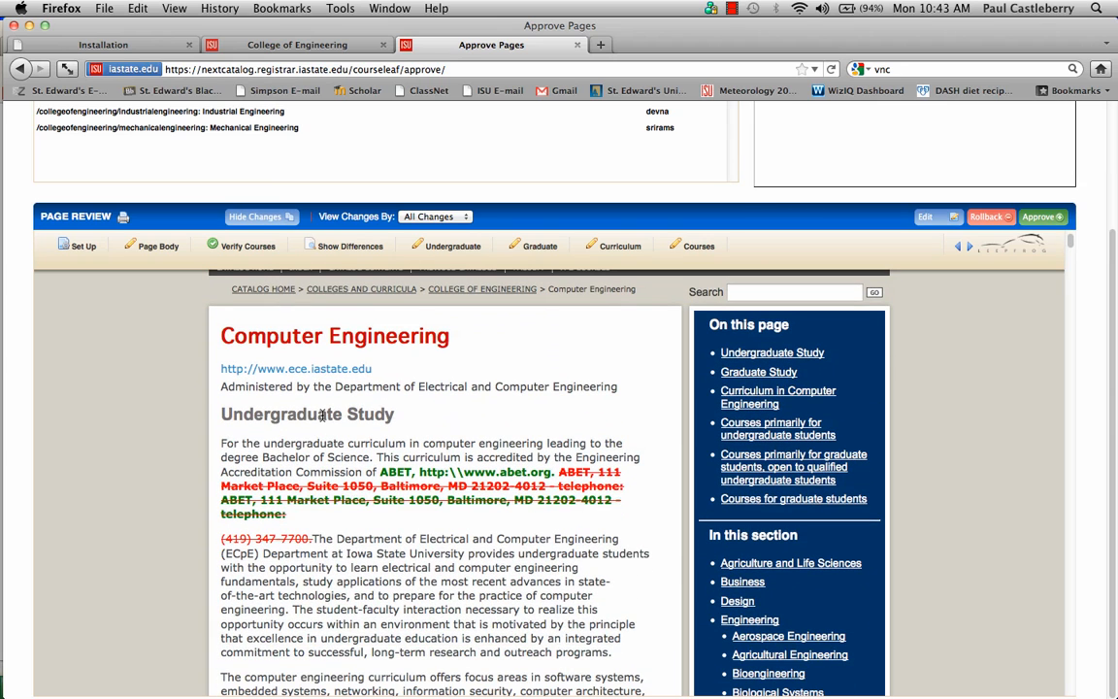
Open the Undergraduate section and move its window aside to compare its text with the marked changes, returning to the page
click(447, 250)
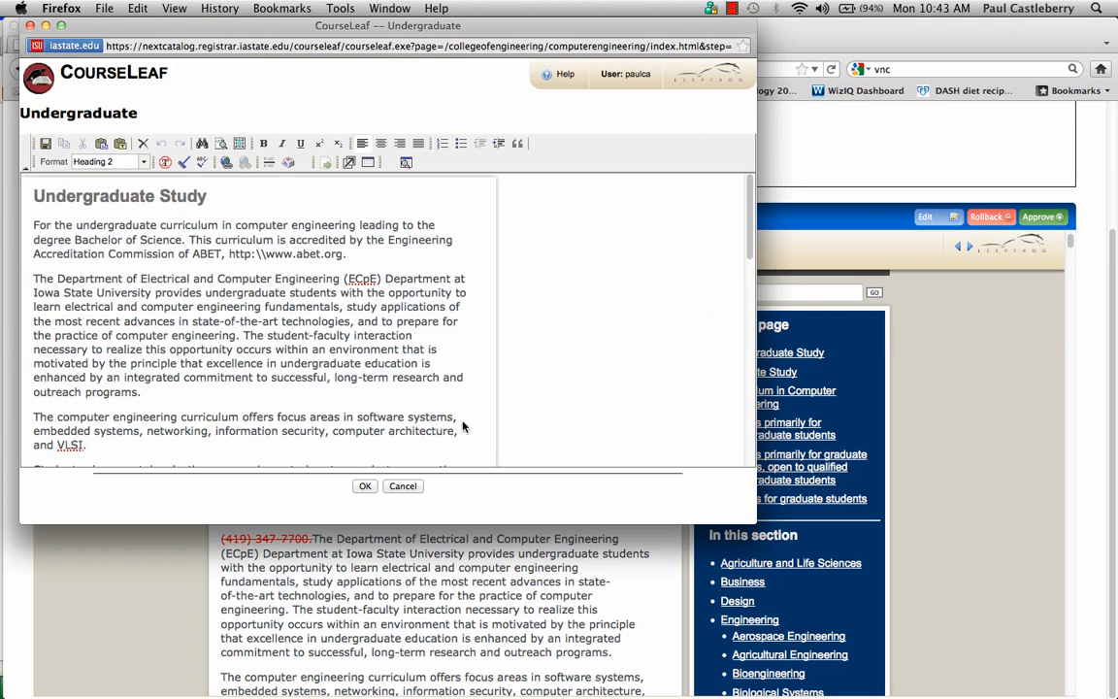
drag(505, 35, 1111, 364)
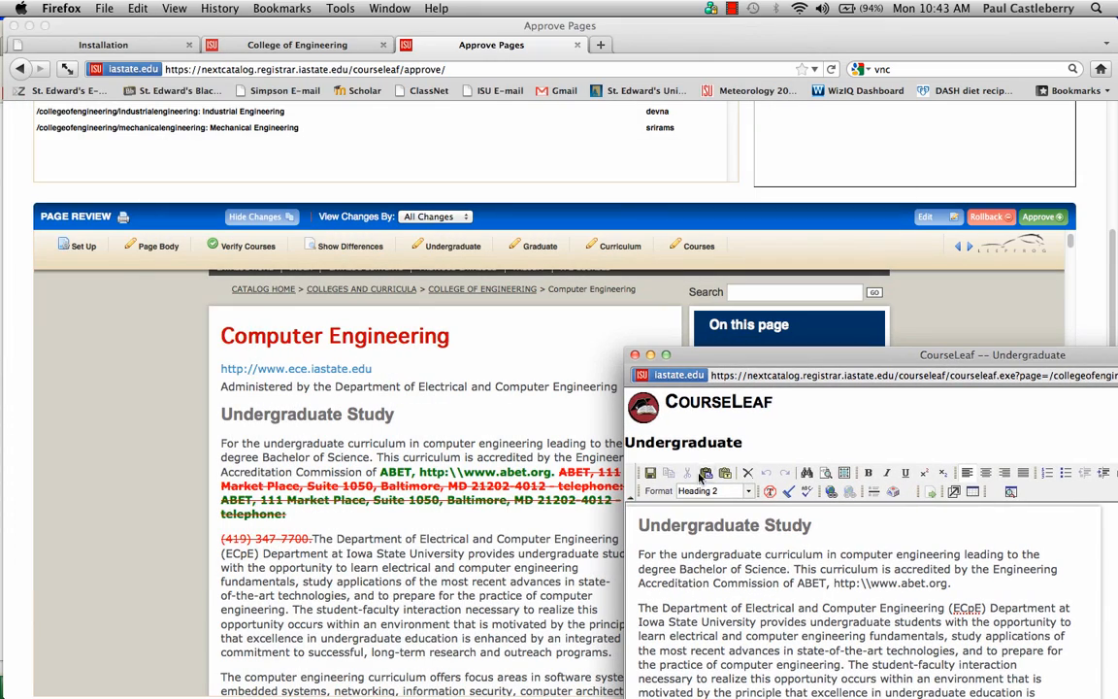
click(472, 478)
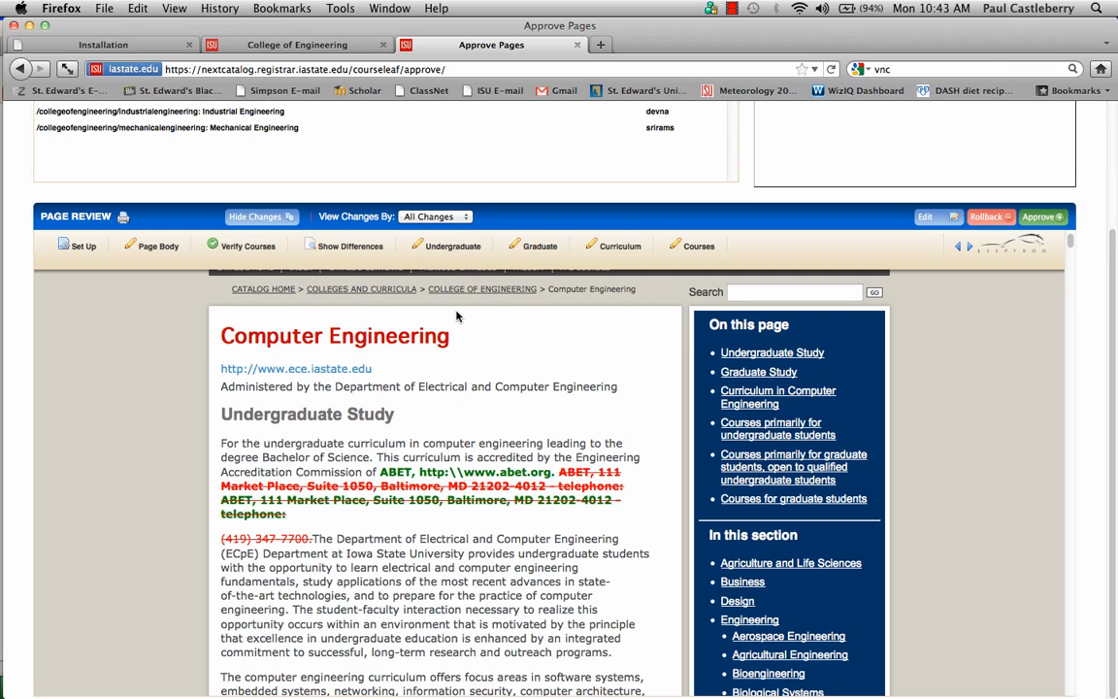
Reopen the Undergraduate section, go through its text down to the final portfolio paragraph and cancel the editing
click(449, 248)
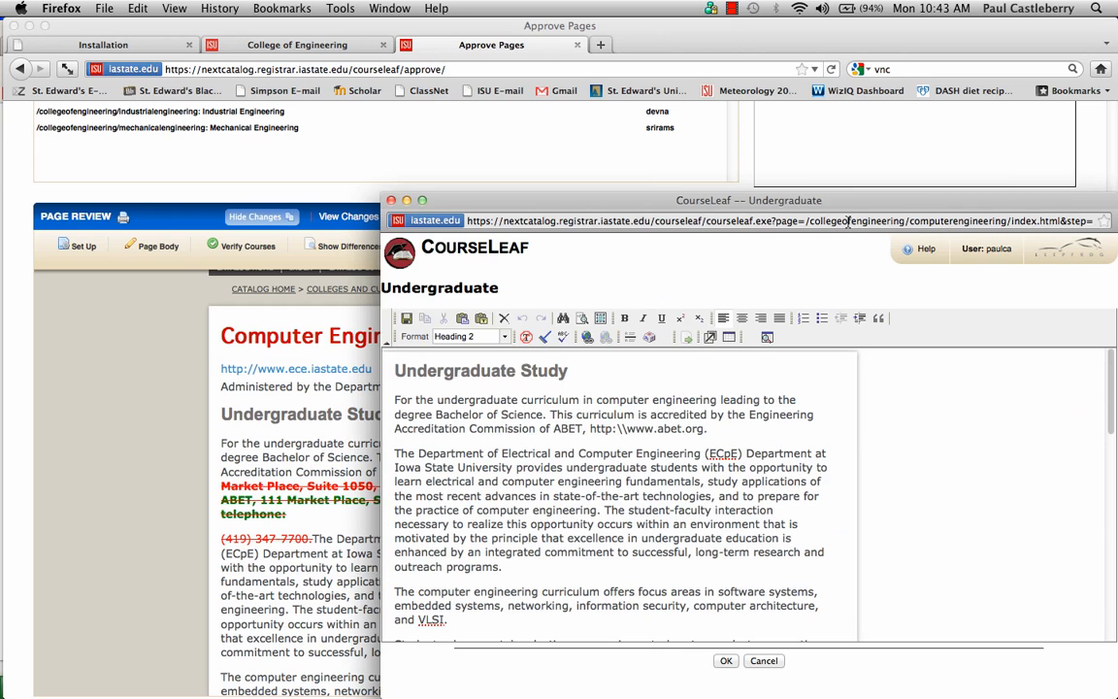
click(693, 447)
key(Down)
key(Down)
key(Down)
key(Down)
key(Down)
key(Down)
key(Down)
key(Down)
key(Down)
key(Down)
key(Down)
key(Down)
key(Down)
key(Down)
key(Down)
key(Down)
key(Down)
key(Down)
key(Down)
key(Down)
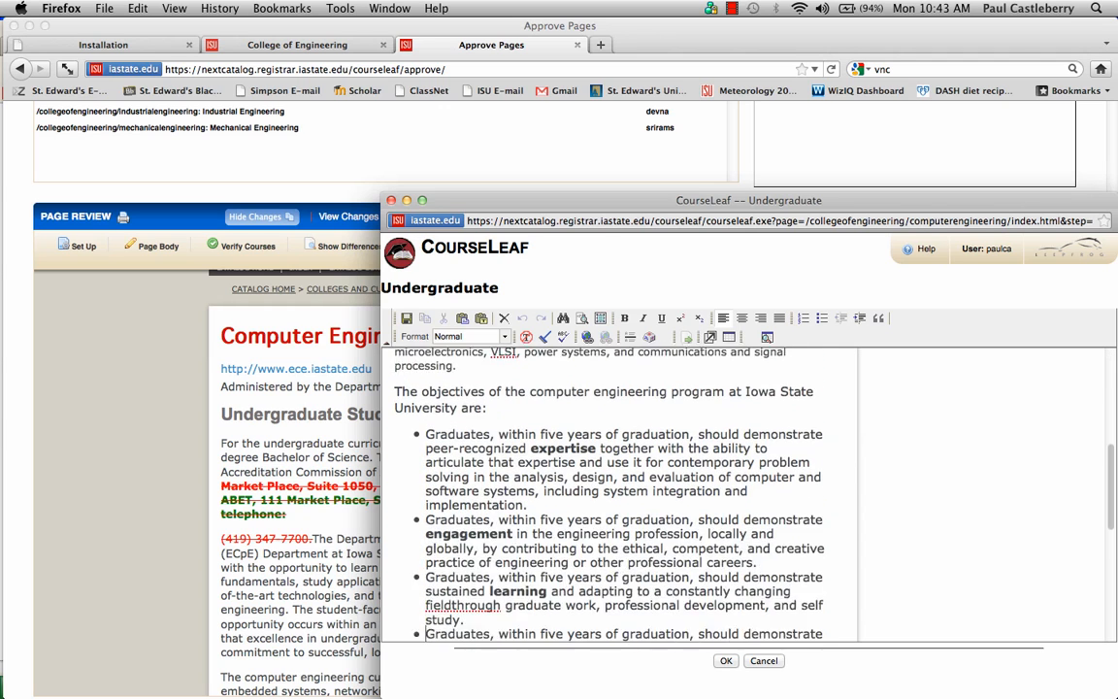
key(Down)
key(Down)
key(Down)
key(Down)
key(Down)
key(Down)
key(Down)
key(Down)
key(Down)
key(Down)
key(Down)
key(Down)
key(Down)
key(Down)
key(Down)
key(Down)
key(Down)
key(Down)
key(Down)
key(Down)
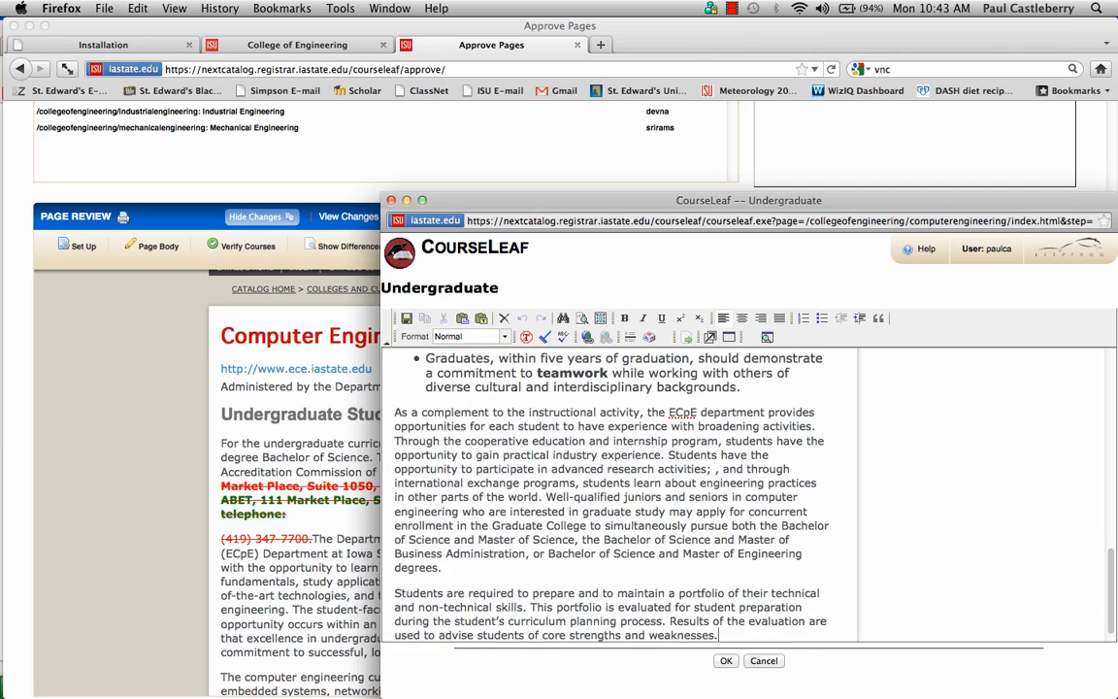
click(764, 659)
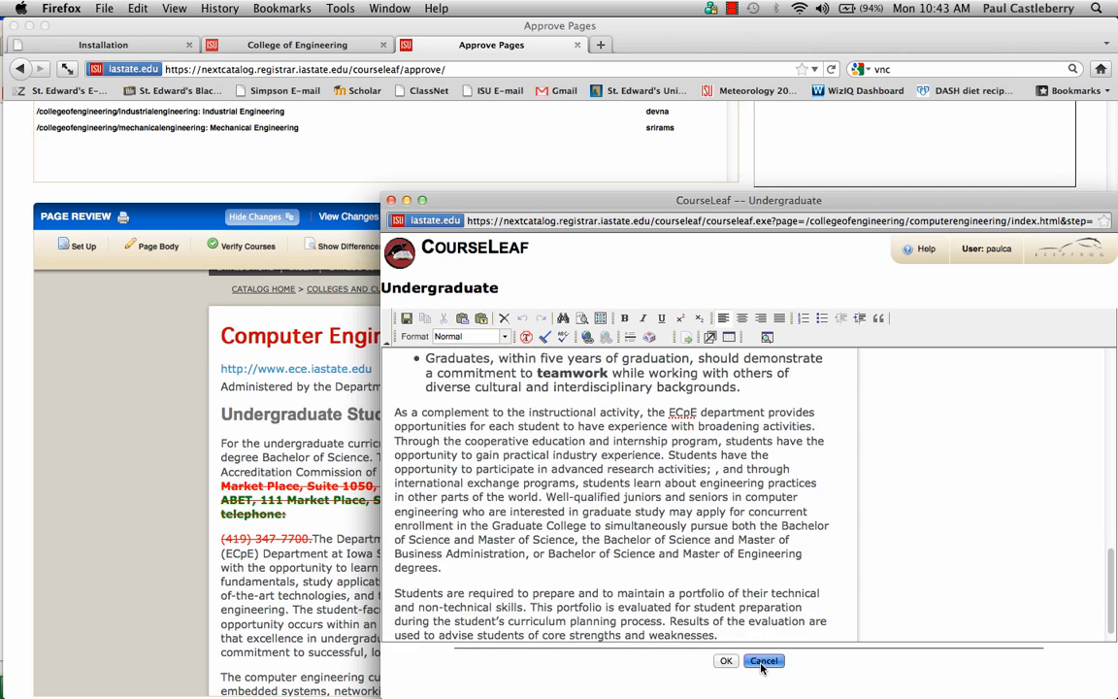